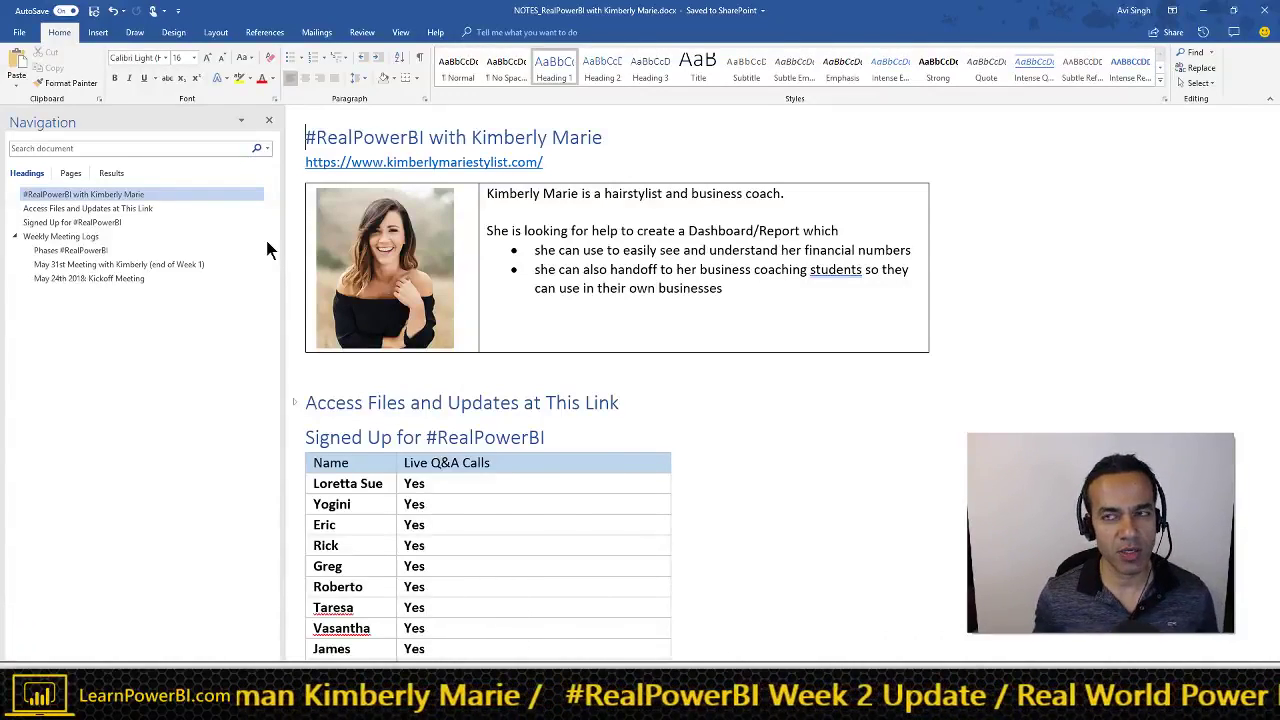
# - Scroll past the Signed Up table to Weekly Meeting Logs and the Phases #RealPowerBI week plan
pyautogui.scroll(-3, 475, 388)
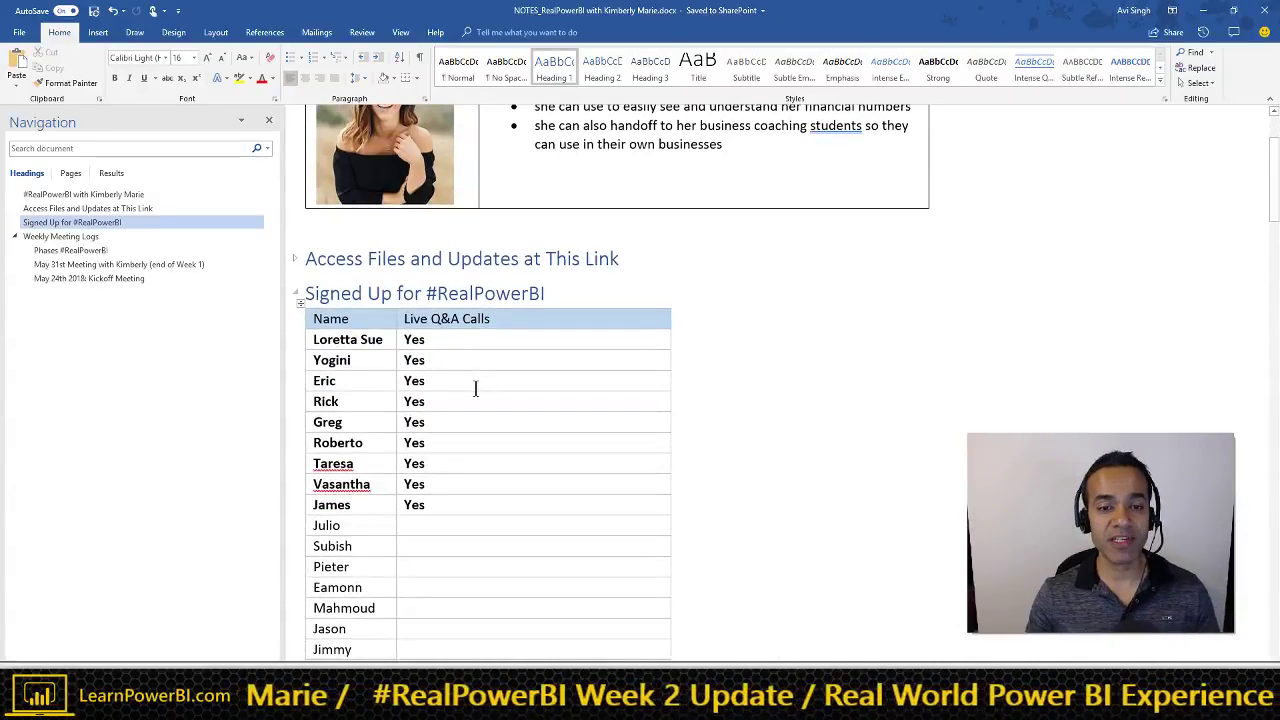
pyautogui.scroll(-1, 475, 388)
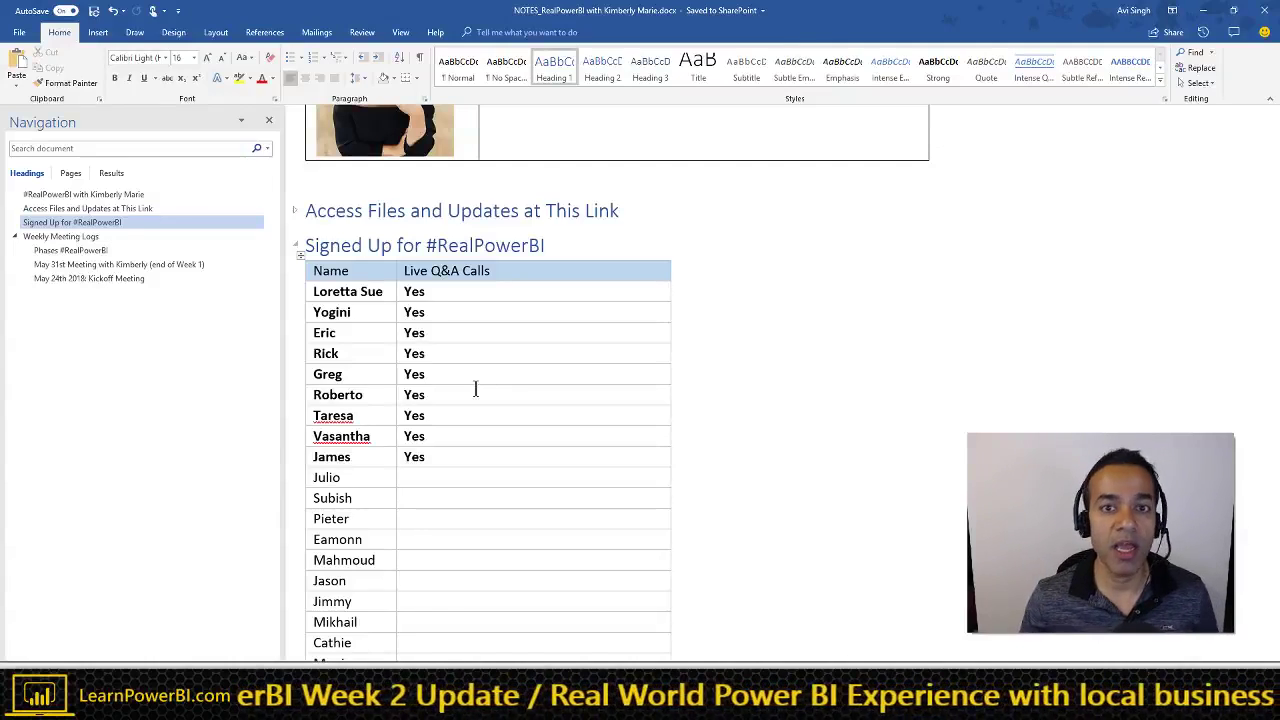
pyautogui.scroll(3, 475, 389)
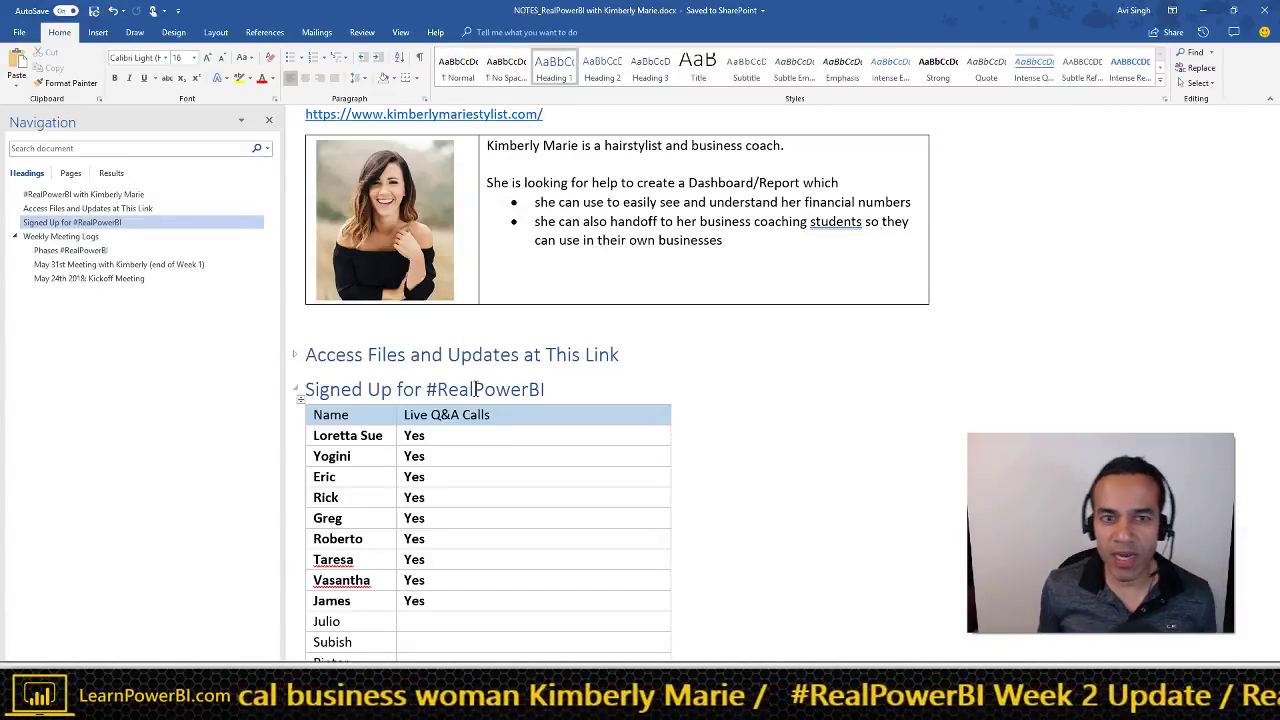
pyautogui.click(520, 280)
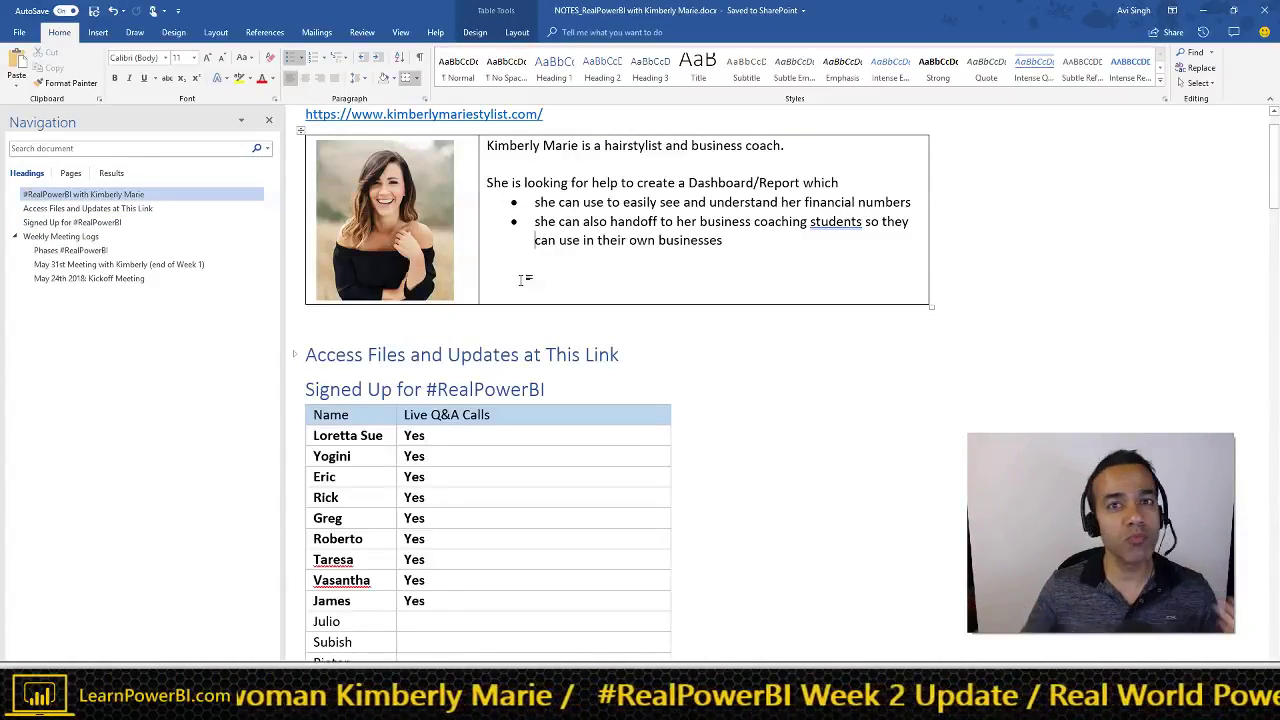
pyautogui.scroll(-5, 516, 398)
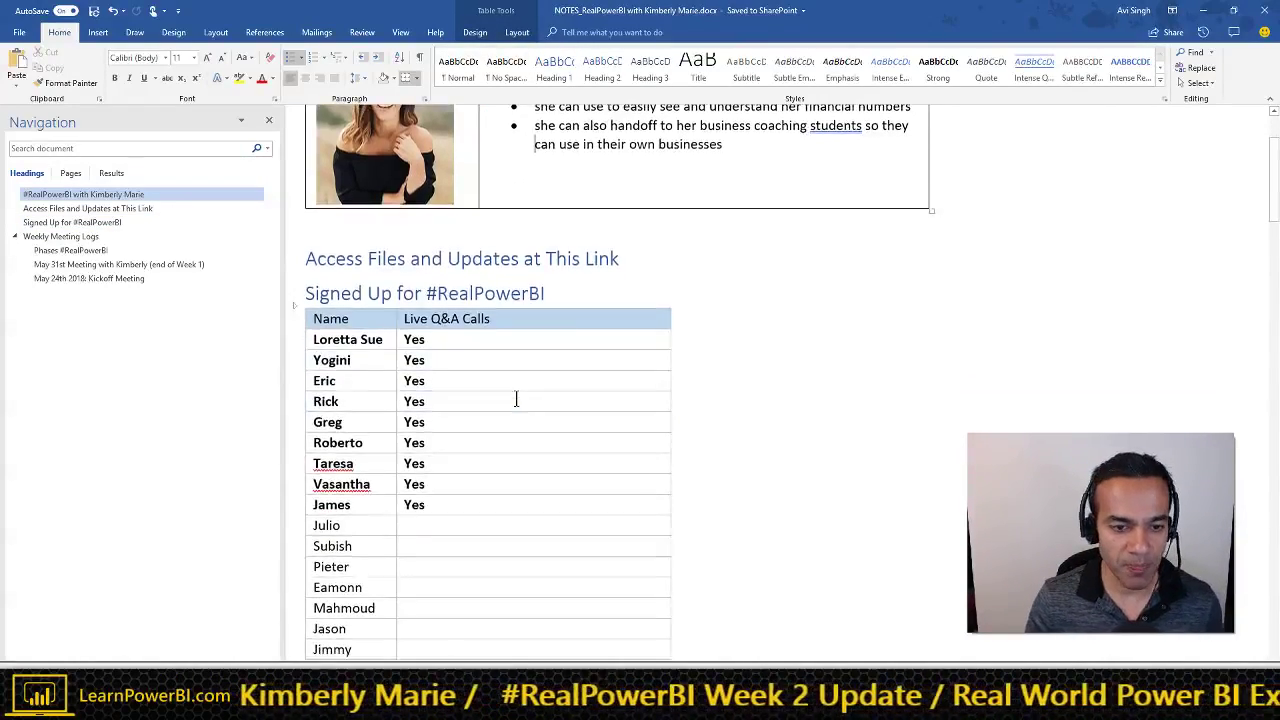
pyautogui.scroll(-1, 516, 398)
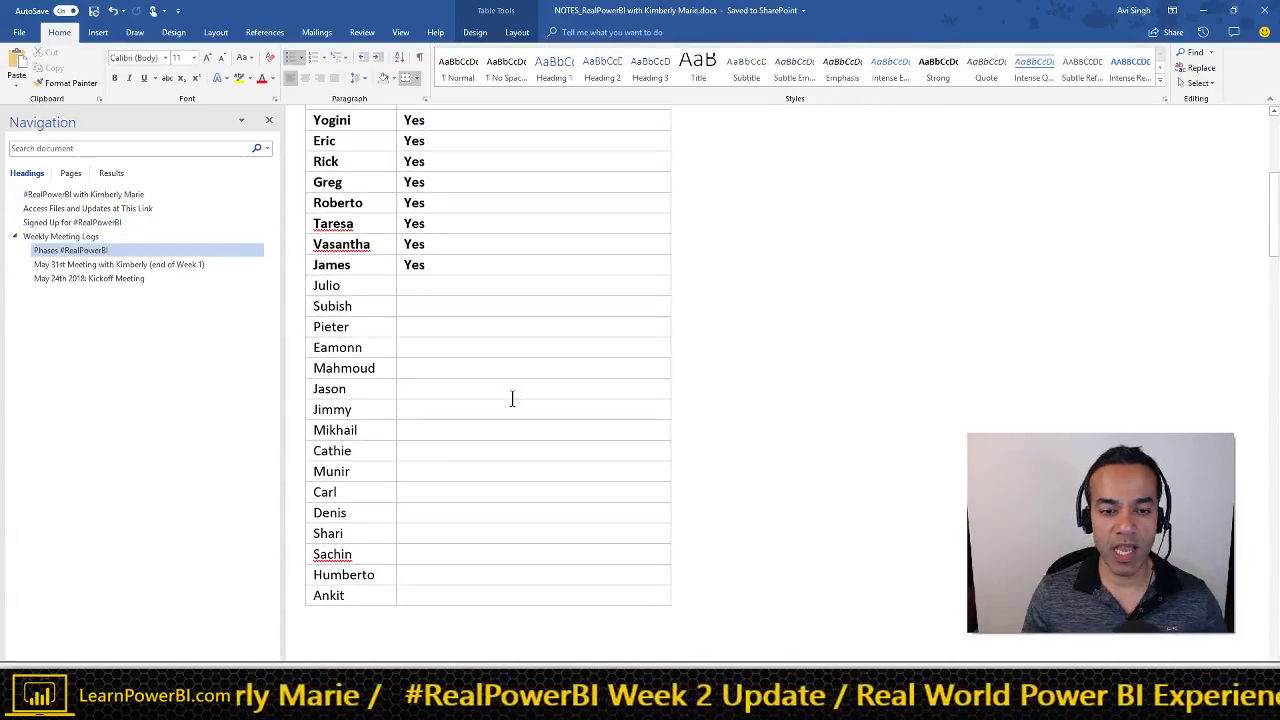
pyautogui.scroll(-2, 512, 398)
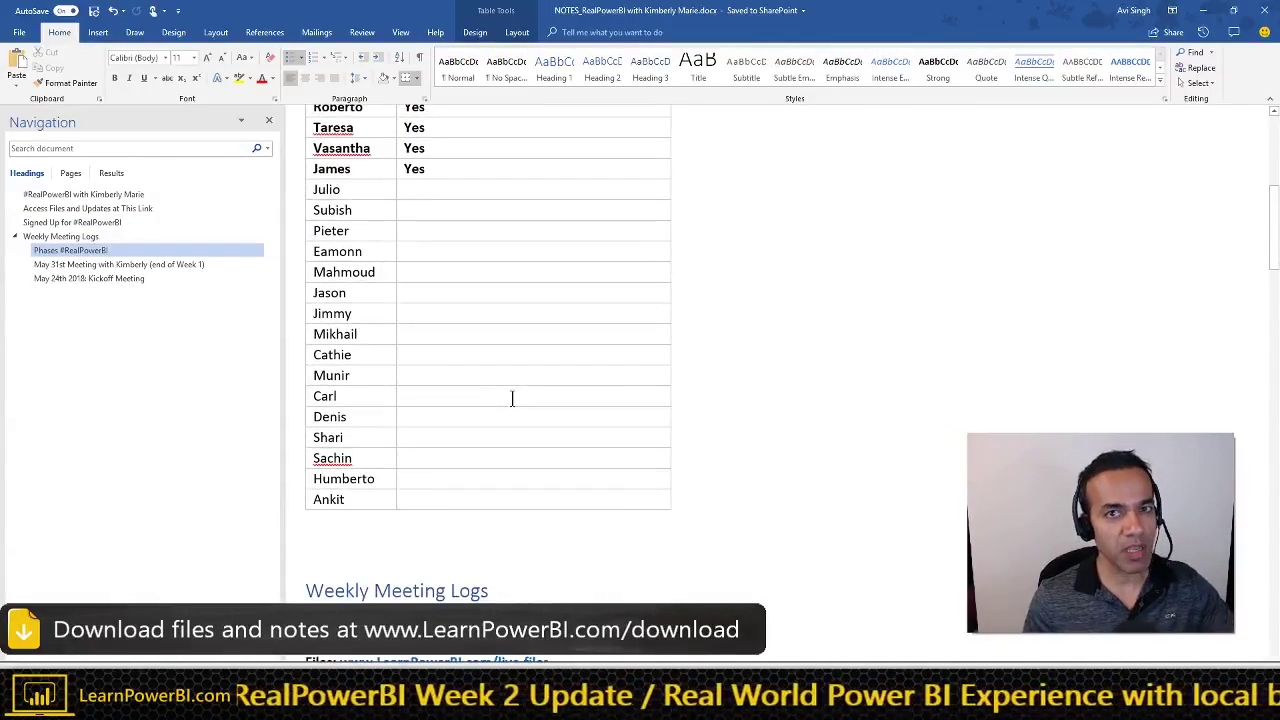
pyautogui.scroll(-4, 512, 398)
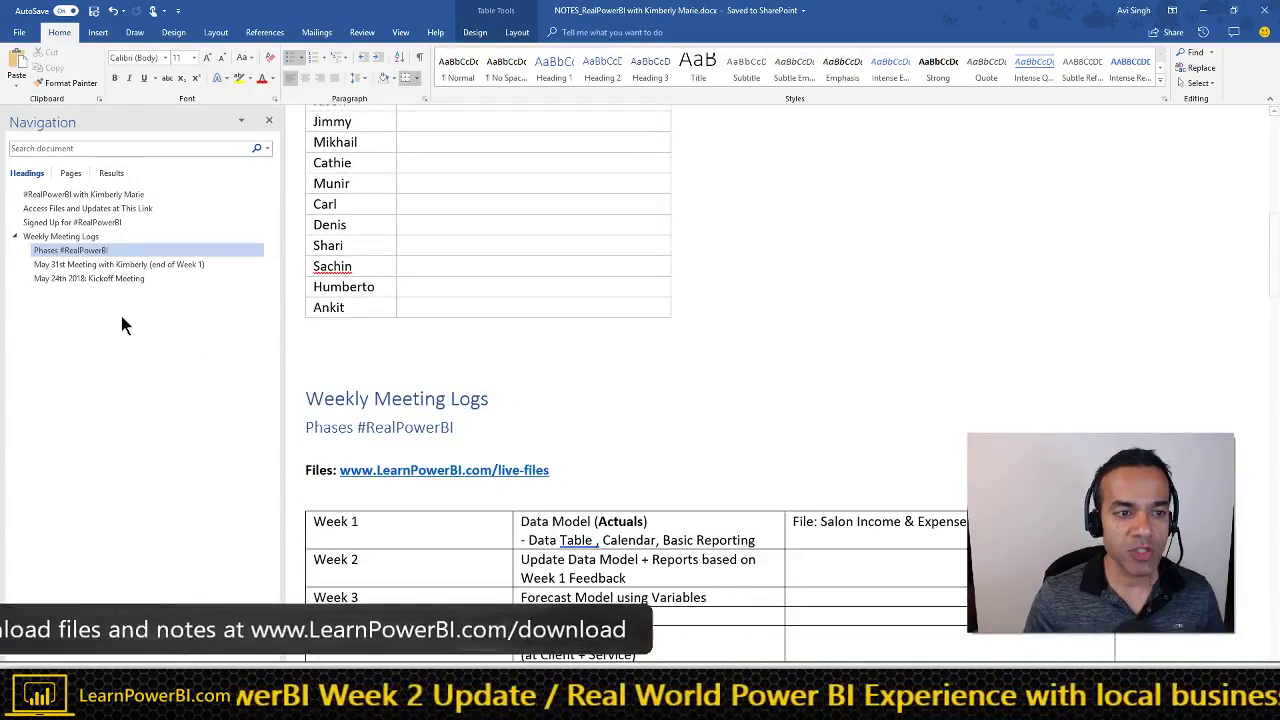
# - Jump to the May 24th 2018 Kickoff Meeting notes, then switch to the Eric.xlsx January sheet
pyautogui.click(109, 282)
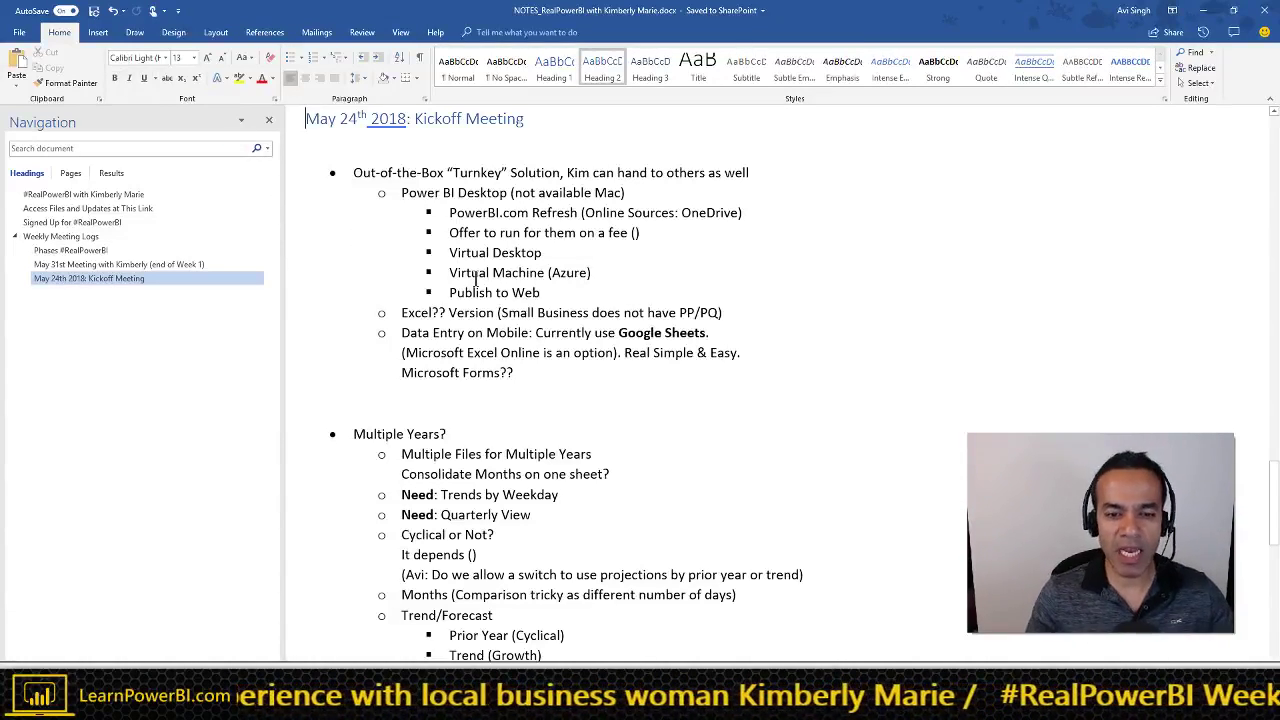
pyautogui.scroll(-1, 478, 287)
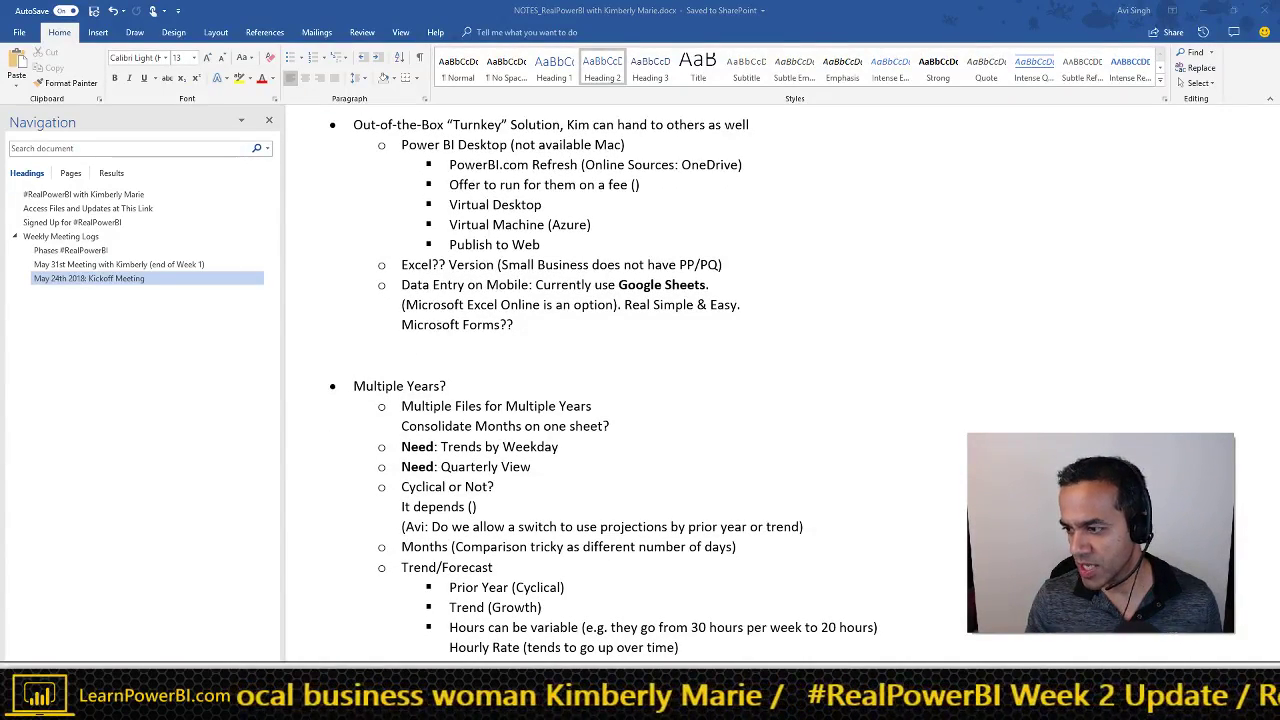
pyautogui.click(465, 469)
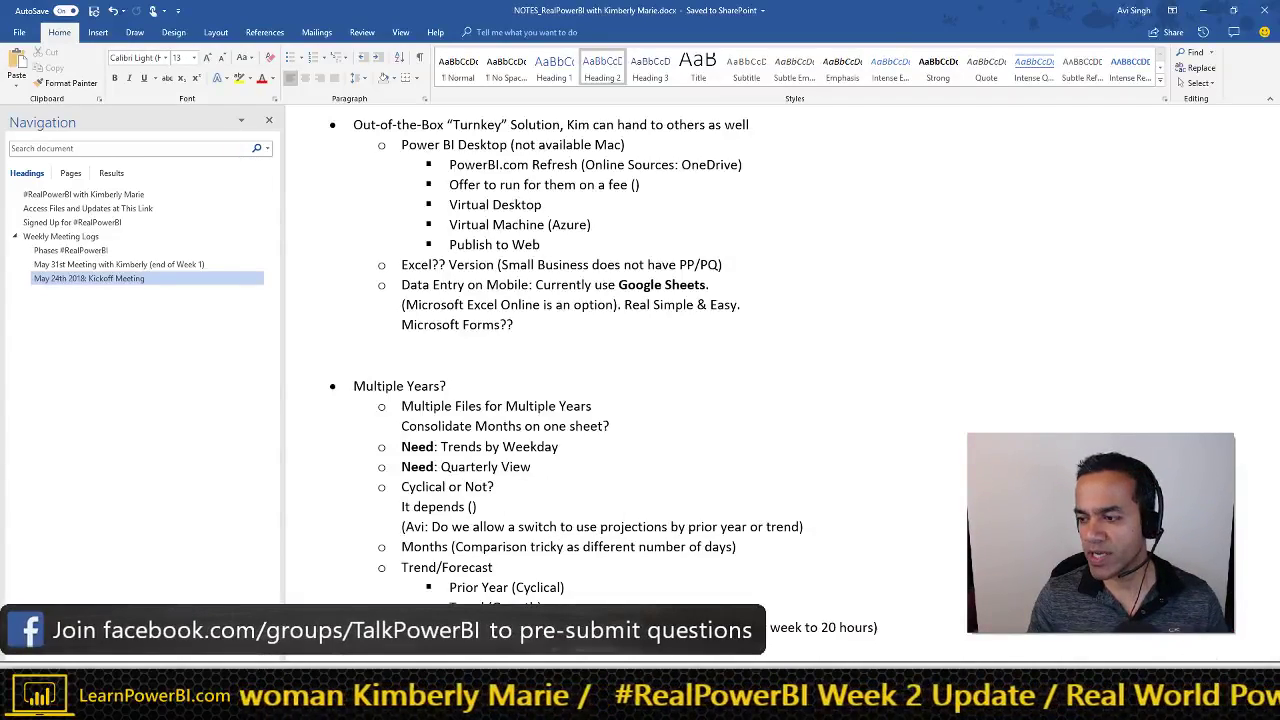
pyautogui.hotkey('alt', 'Tab')
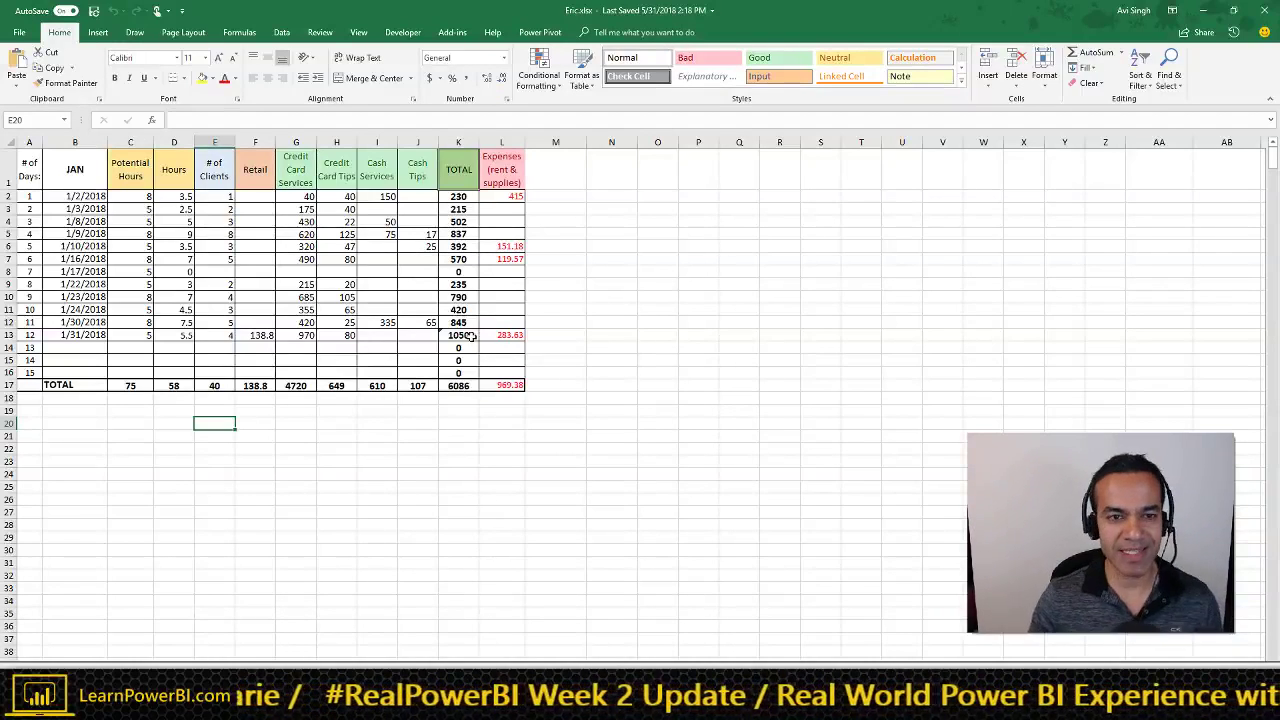
# - Step through the Eric.xlsx monthly sheets from JAN to MAY, then return to the Word notes
pyautogui.click(366, 311)
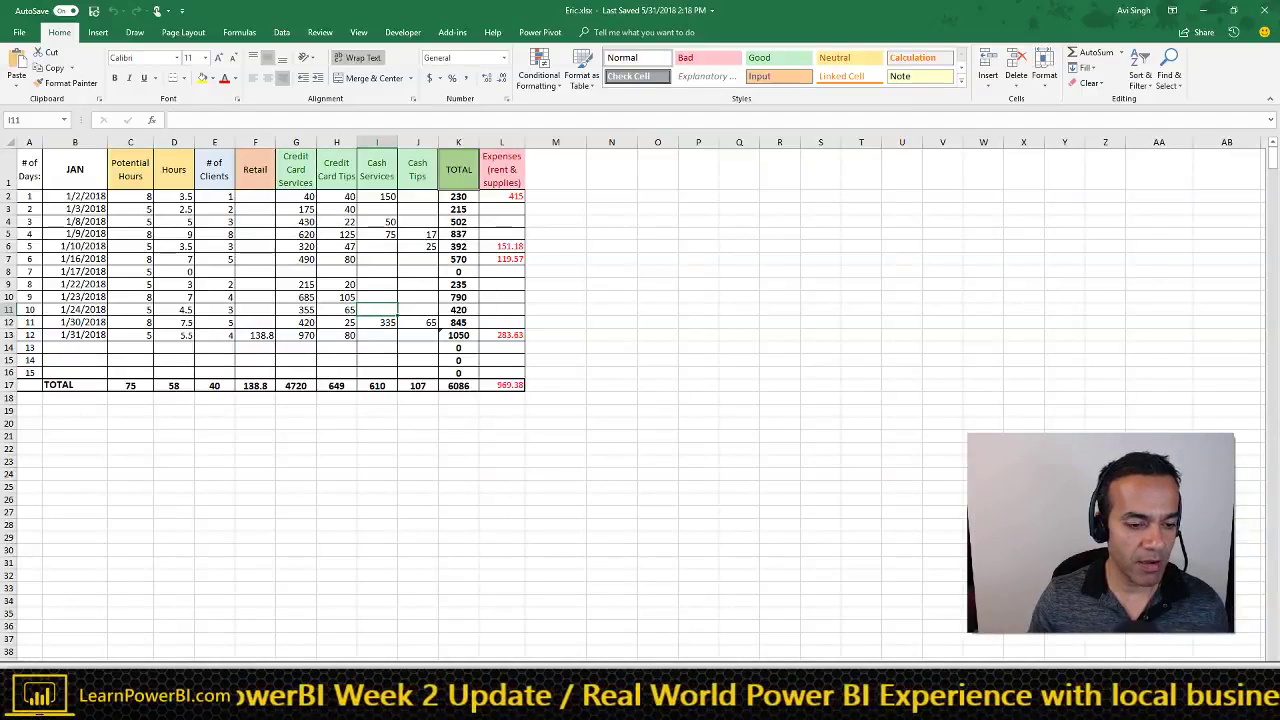
pyautogui.hotkey('ctrl', 'pagedown')
pyautogui.hotkey('ctrl', 'pagedown')
pyautogui.hotkey('ctrl', 'pagedown')
pyautogui.hotkey('ctrl', 'pagedown')
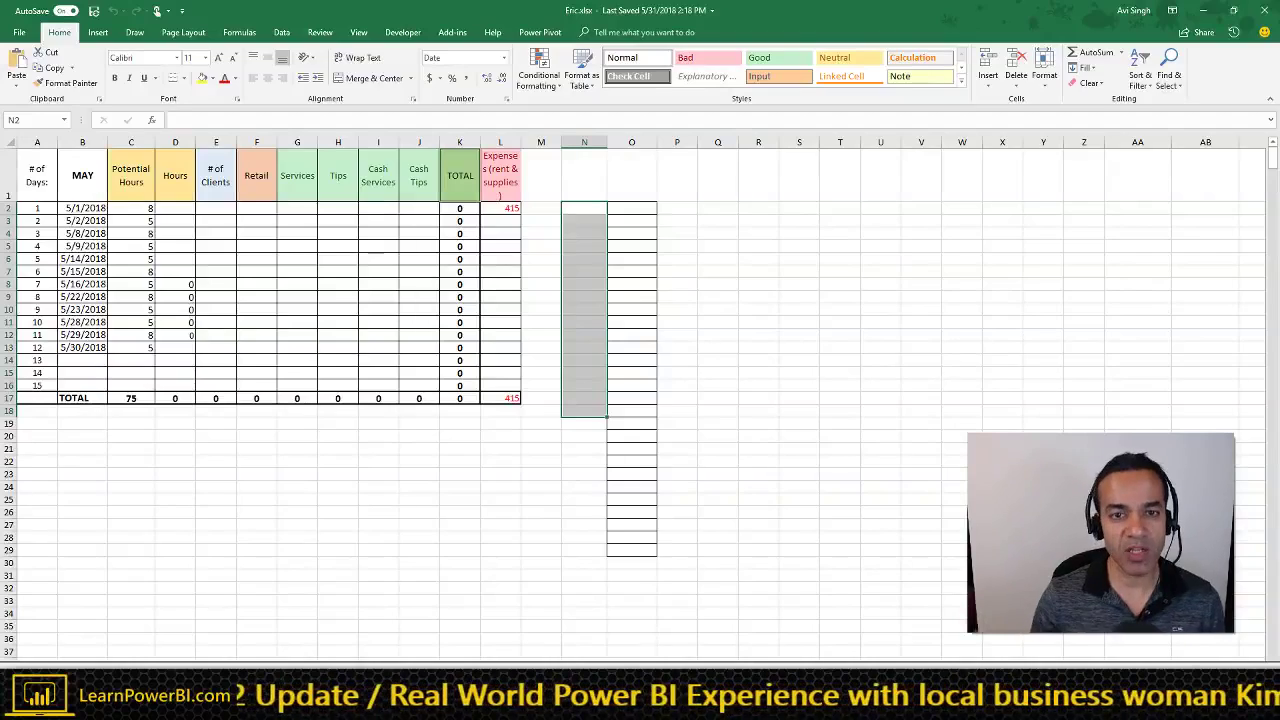
pyautogui.hotkey('alt', 'Tab')
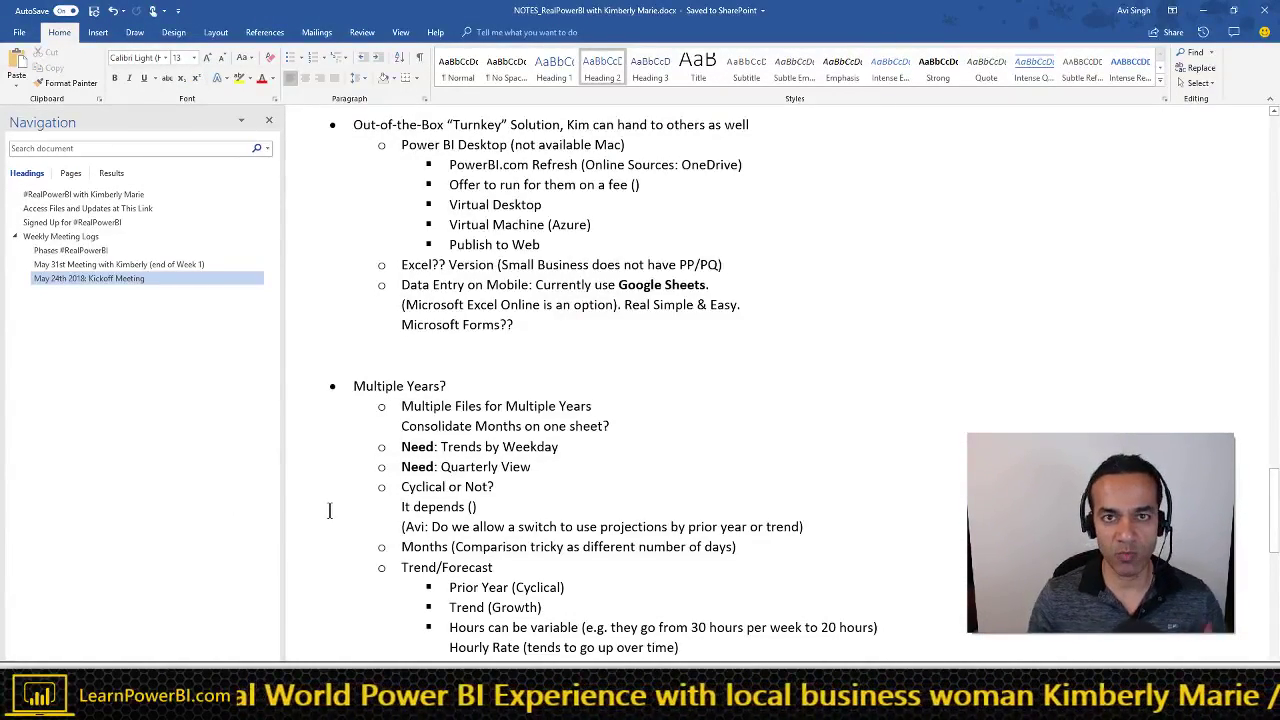
# - Scroll from the Multiple Years notes to the Data Entry and Data Model bullets and embedded January table
pyautogui.click(494, 426)
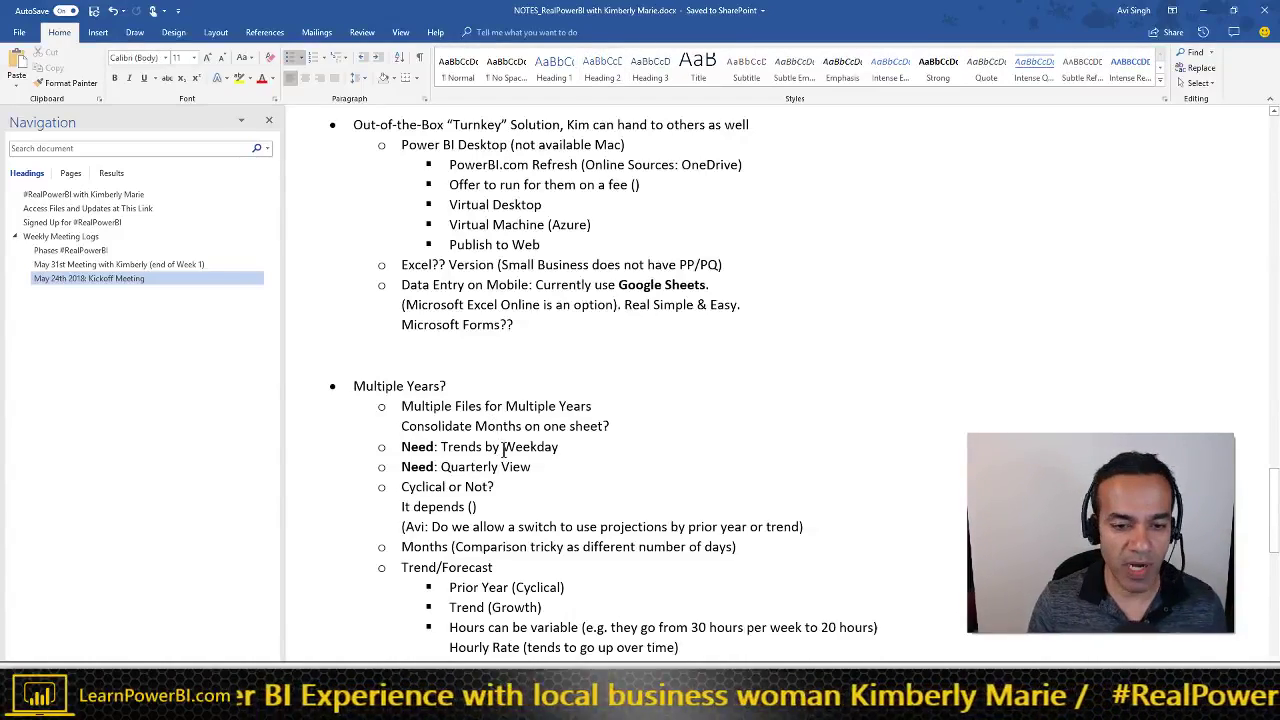
pyautogui.scroll(-2, 505, 447)
pyautogui.scroll(-4, 505, 447)
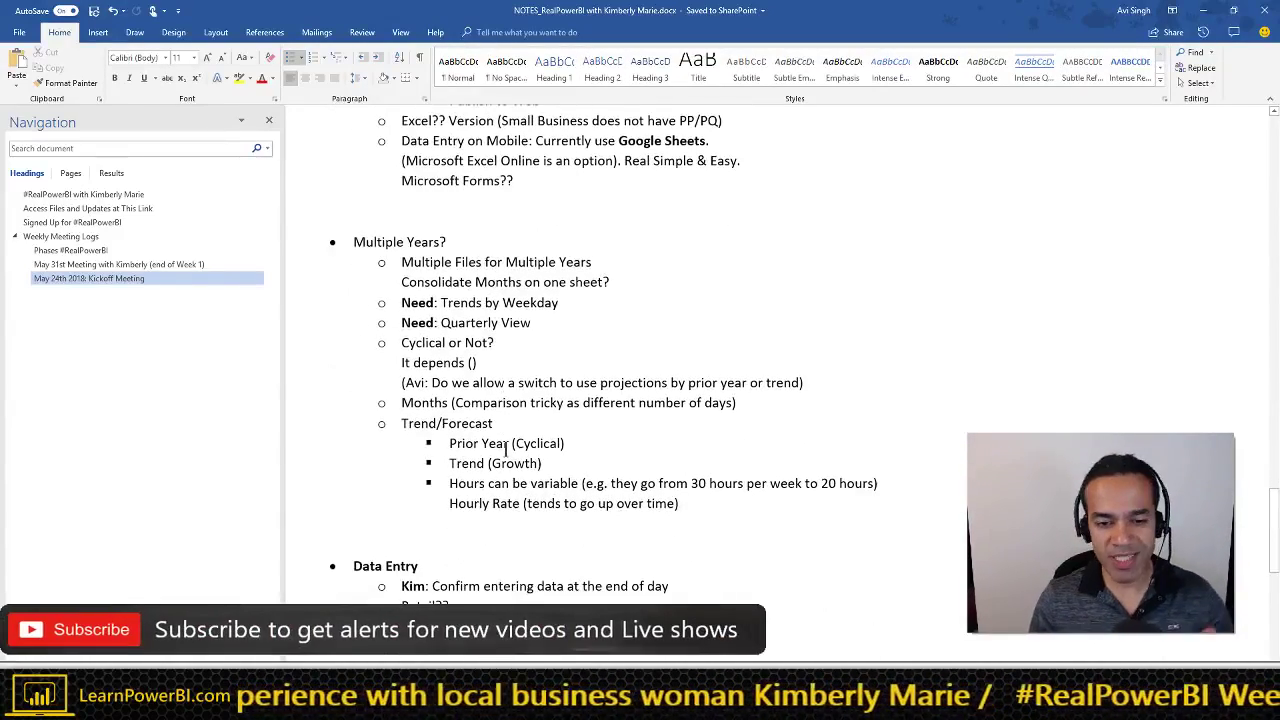
pyautogui.scroll(-4, 505, 452)
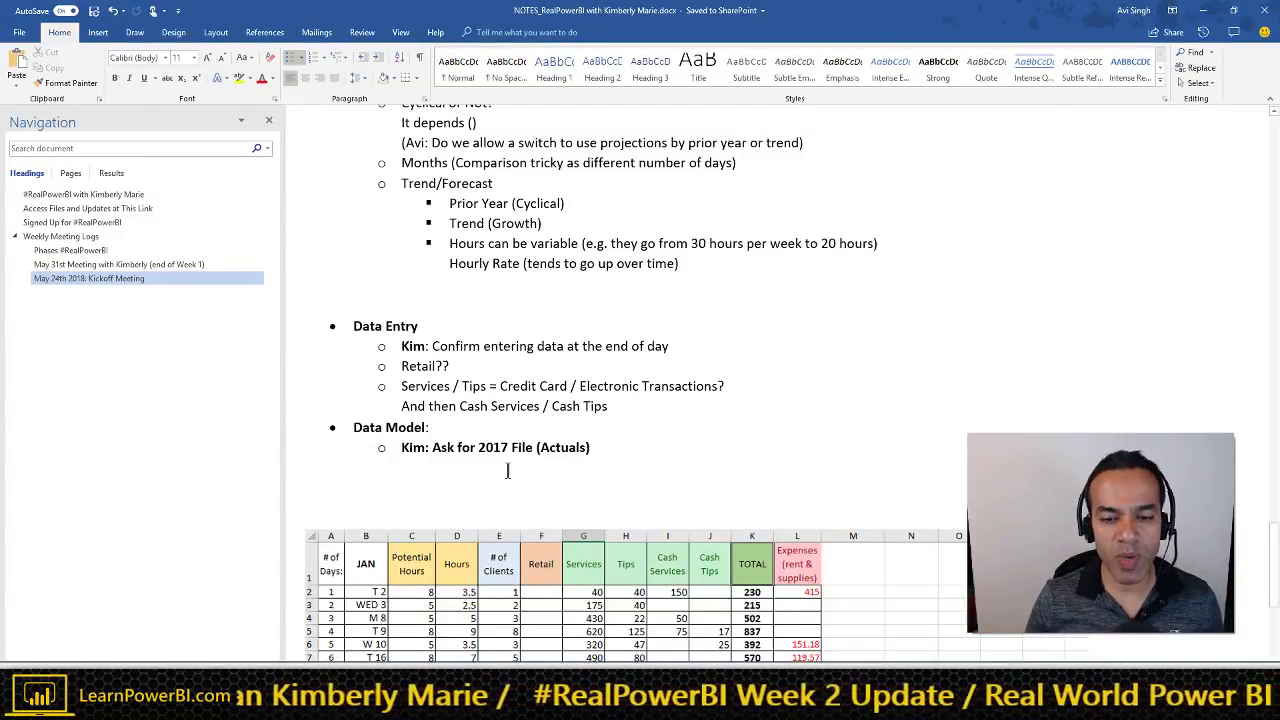
pyautogui.scroll(-3, 512, 462)
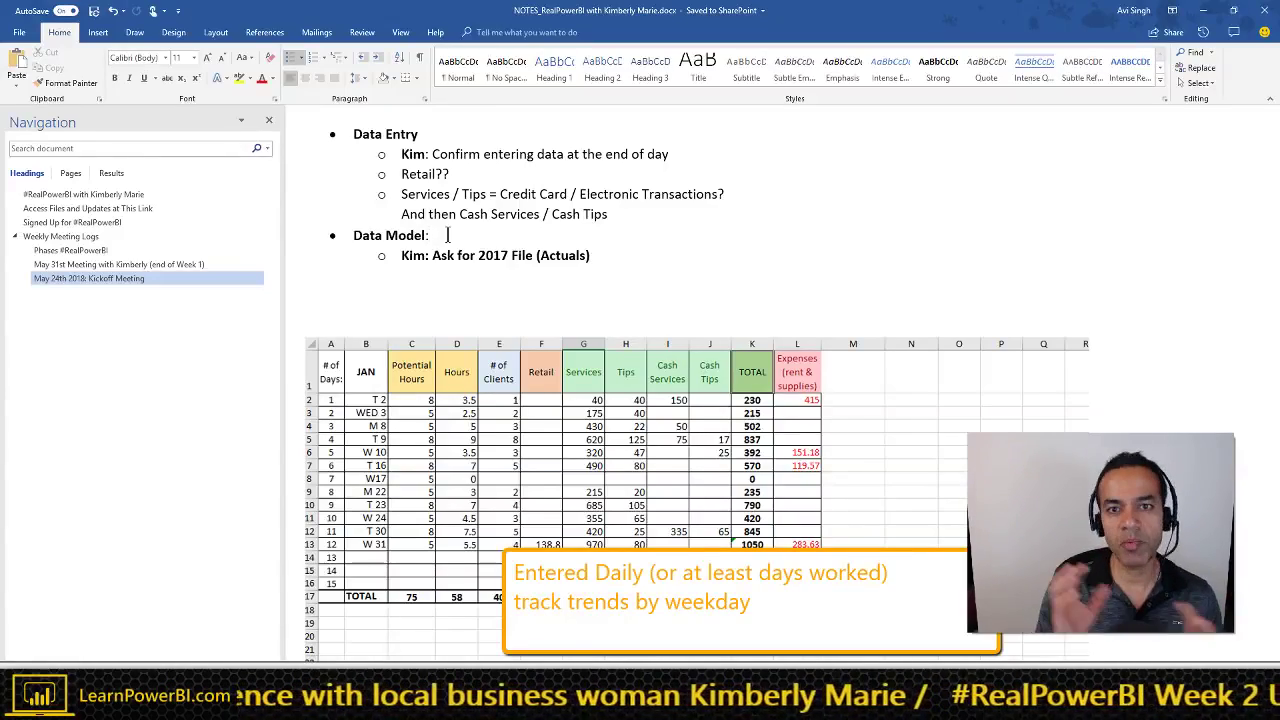
# - Review the historical versus Input Variable projection table and callouts, then switch to the Eric Power BI report
pyautogui.scroll(-1, 447, 235)
pyautogui.scroll(-8, 447, 235)
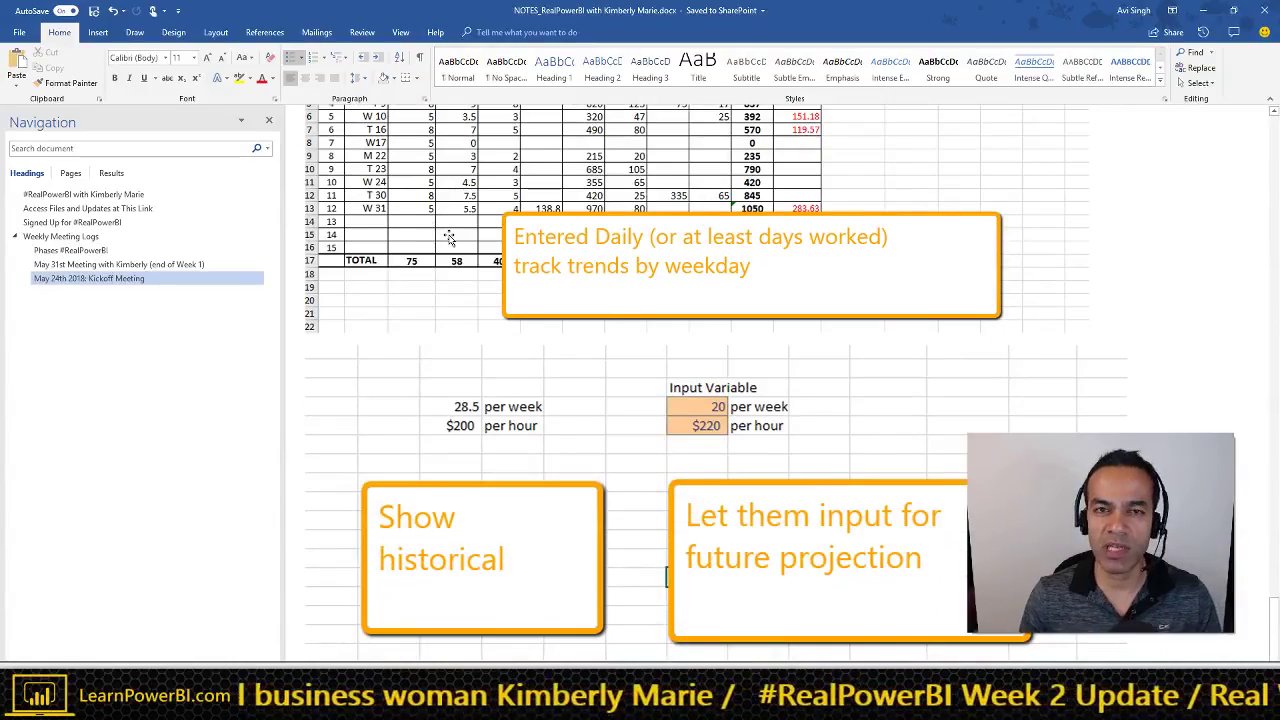
pyautogui.scroll(-2, 449, 237)
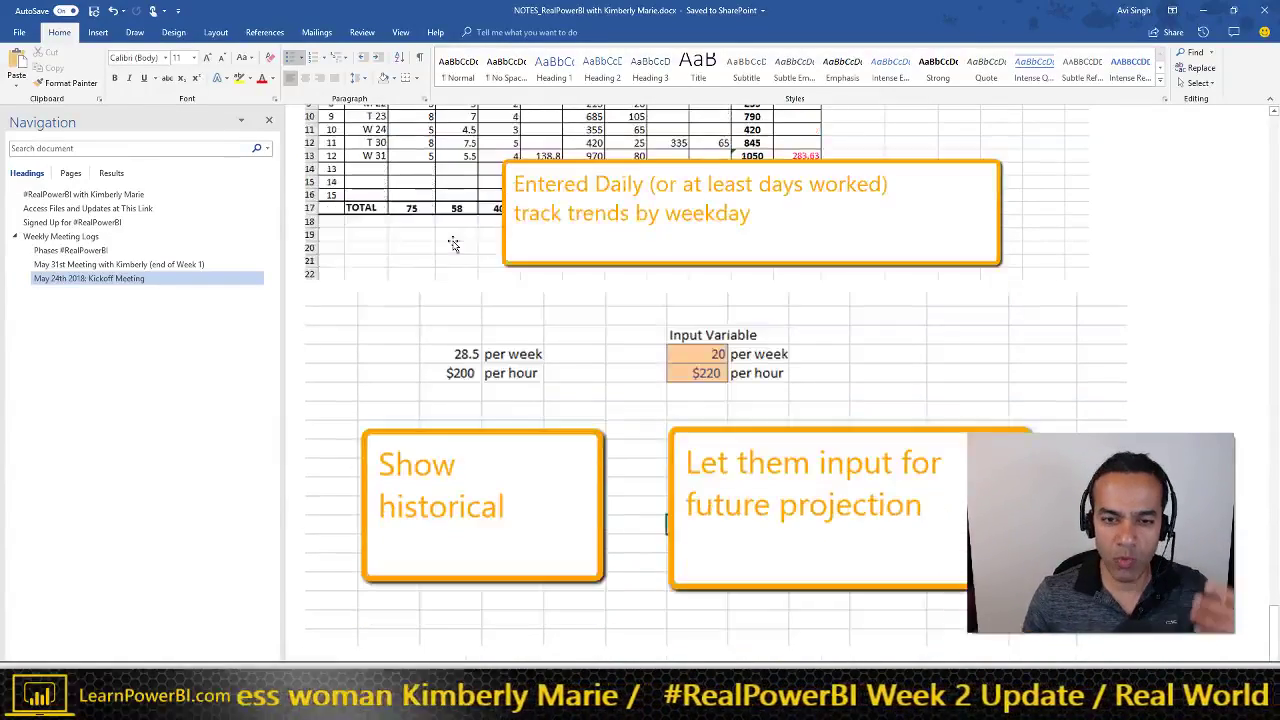
pyautogui.scroll(6, 518, 309)
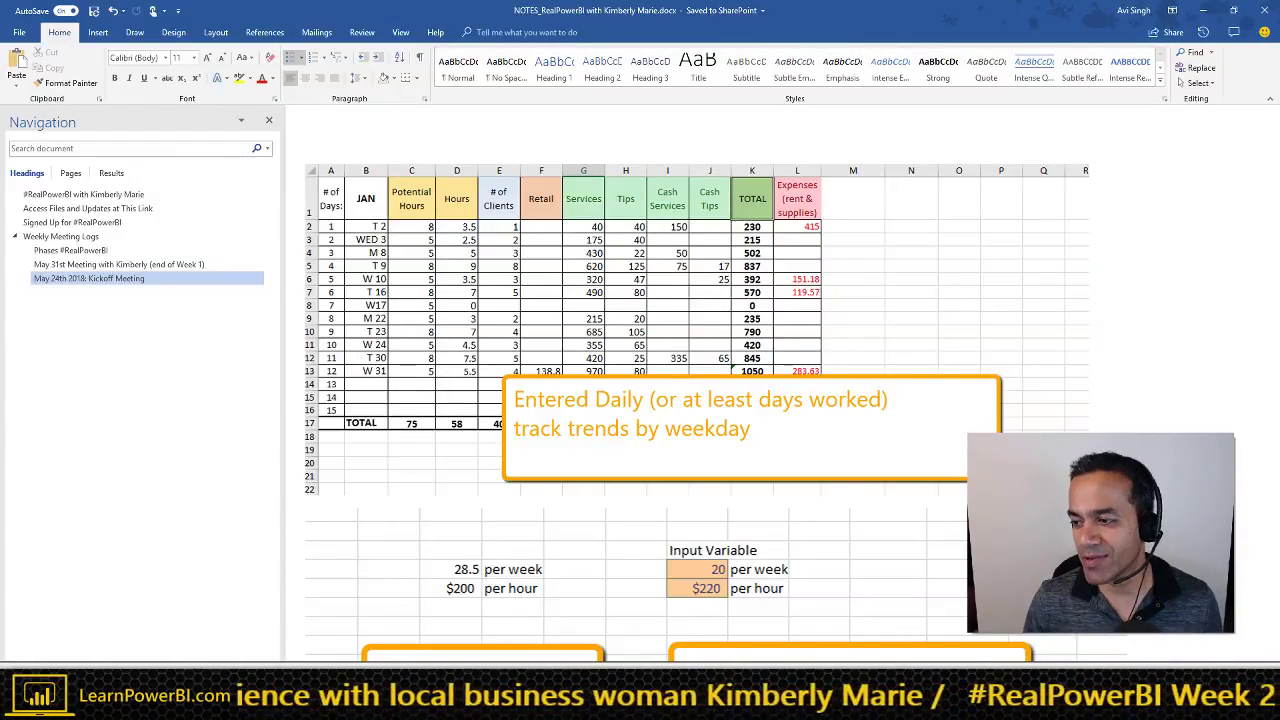
pyautogui.hotkey('alt', 'Tab')
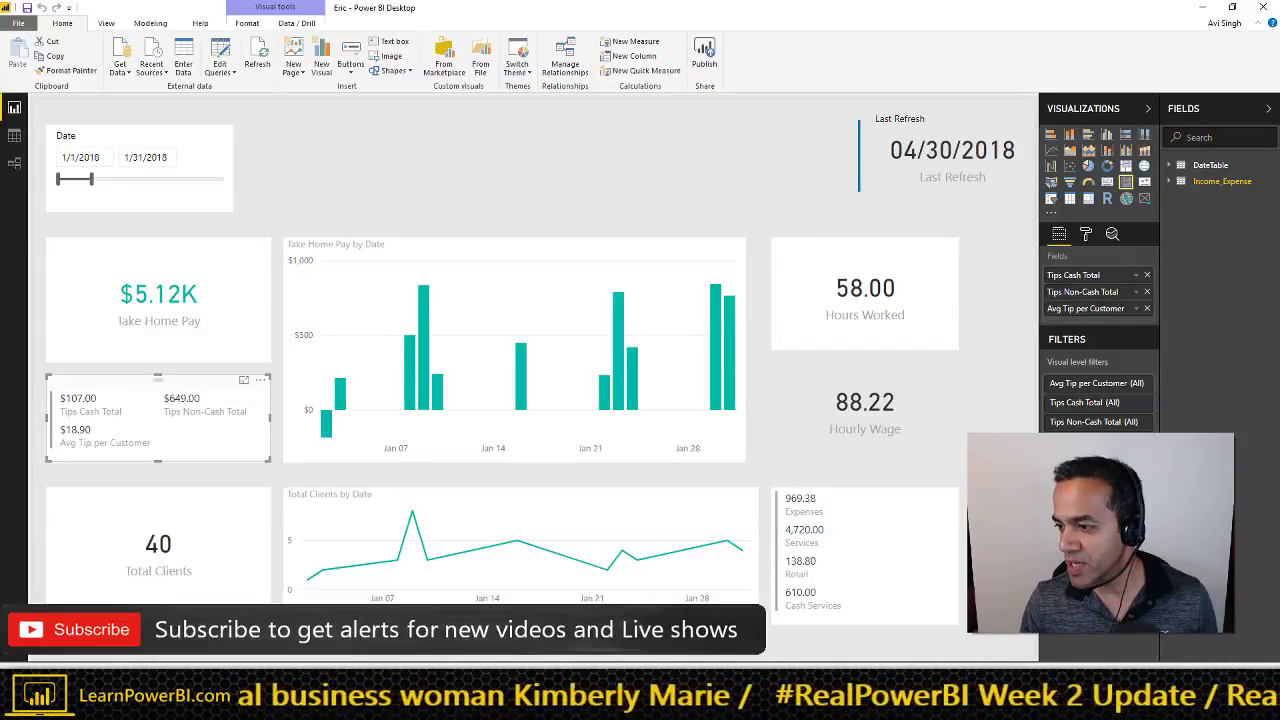
# - Switch to the LorettaSue.xlsx monthly summary pivot and yearly projection table in Excel
pyautogui.hotkey('alt', 'Tab')
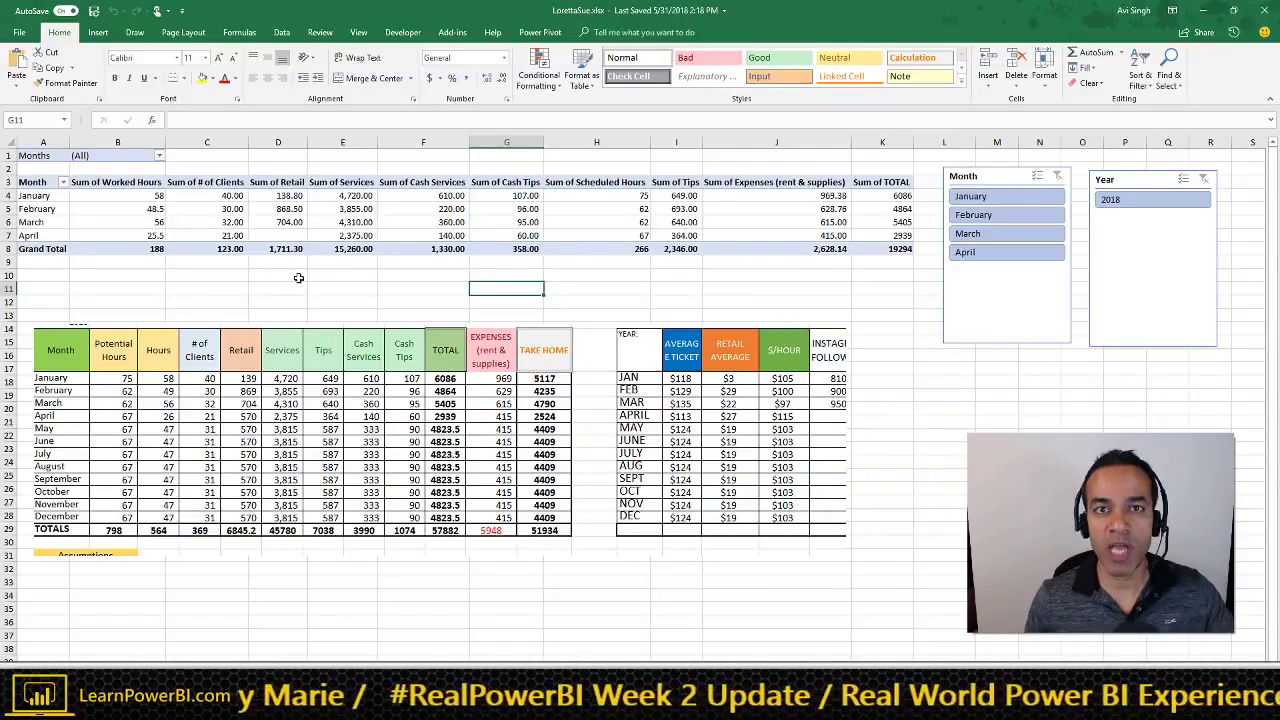
# - Show the PivotTable Fields behind the monthly pivot, then go back to the Power BI dashboard
pyautogui.click(318, 250)
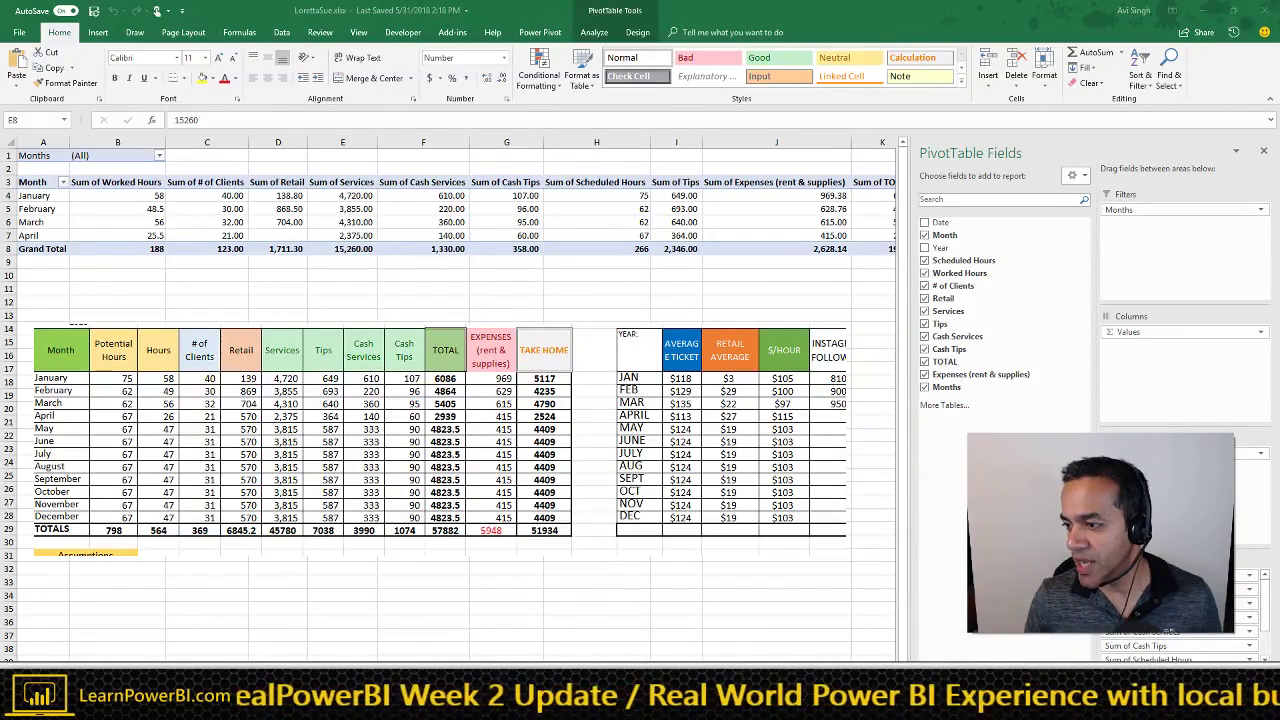
pyautogui.hotkey('alt', 'Tab')
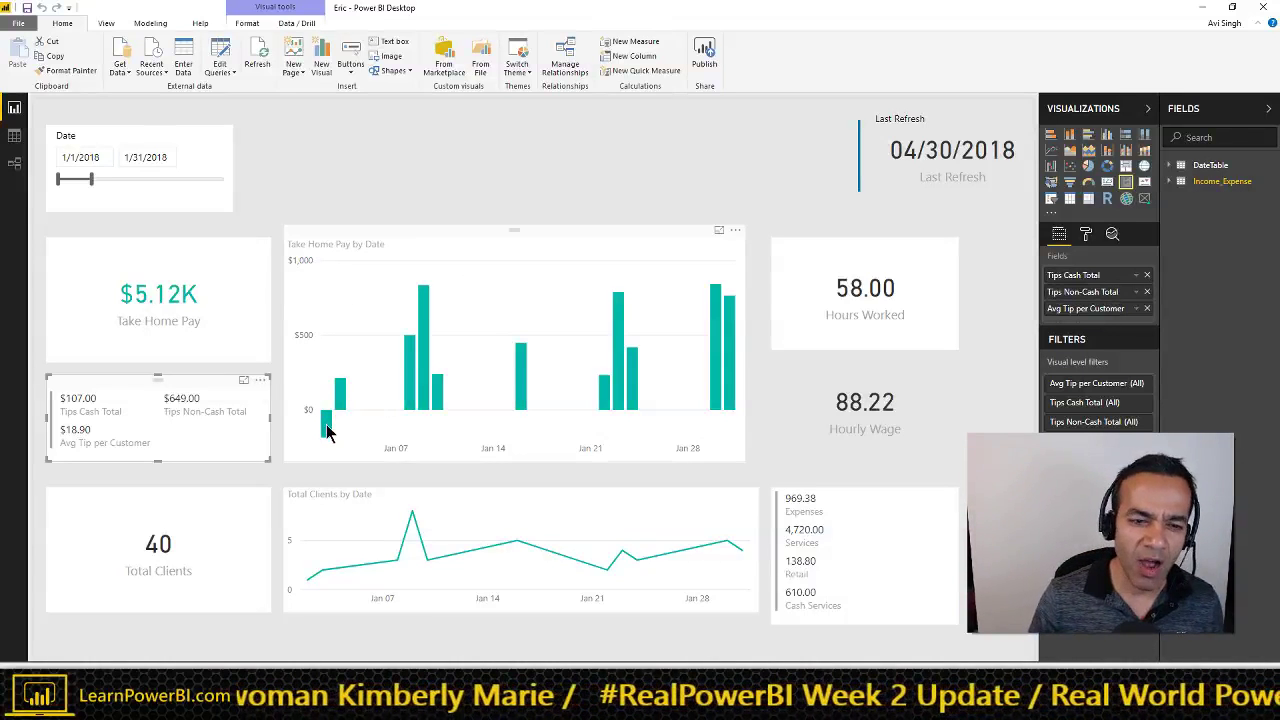
# - Read the Jan 02 tooltip in Take Home Pay by Date, showing ($185.00)
pyautogui.moveTo(330, 430)
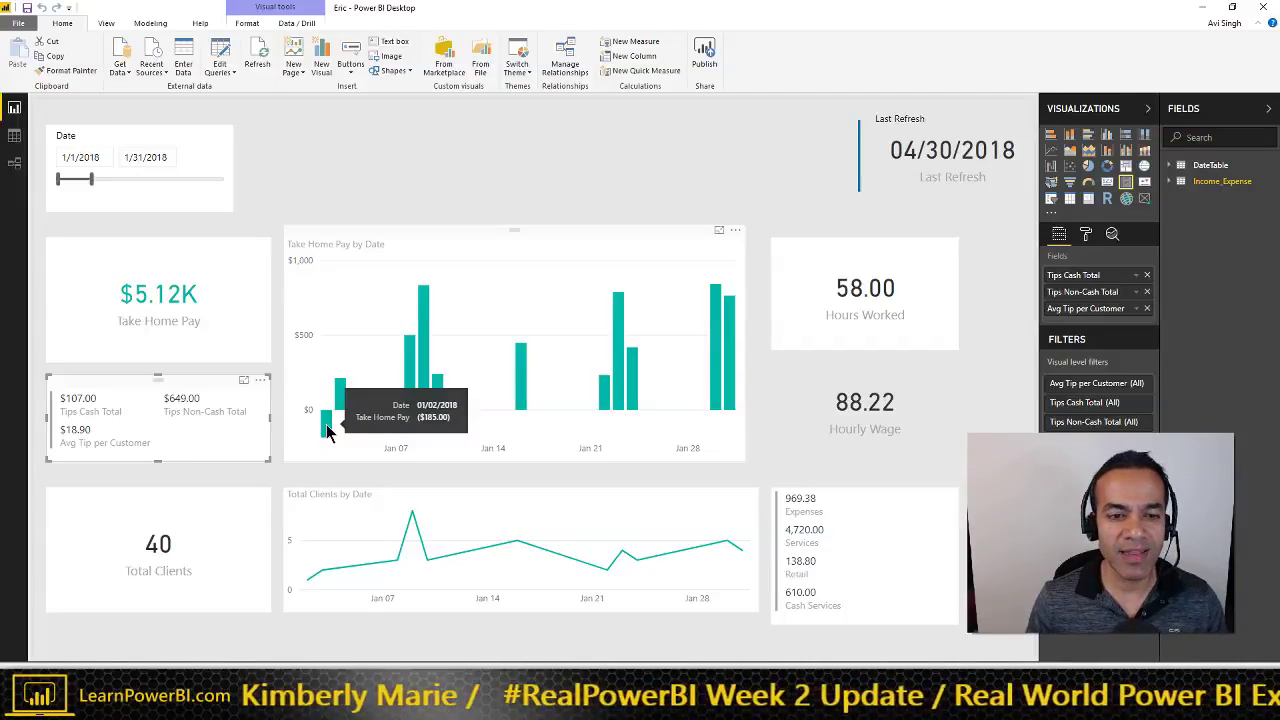
# - Show the January daily-entry table under Data Model in Word, then return to Power BI
pyautogui.hotkey('alt', 'Tab')
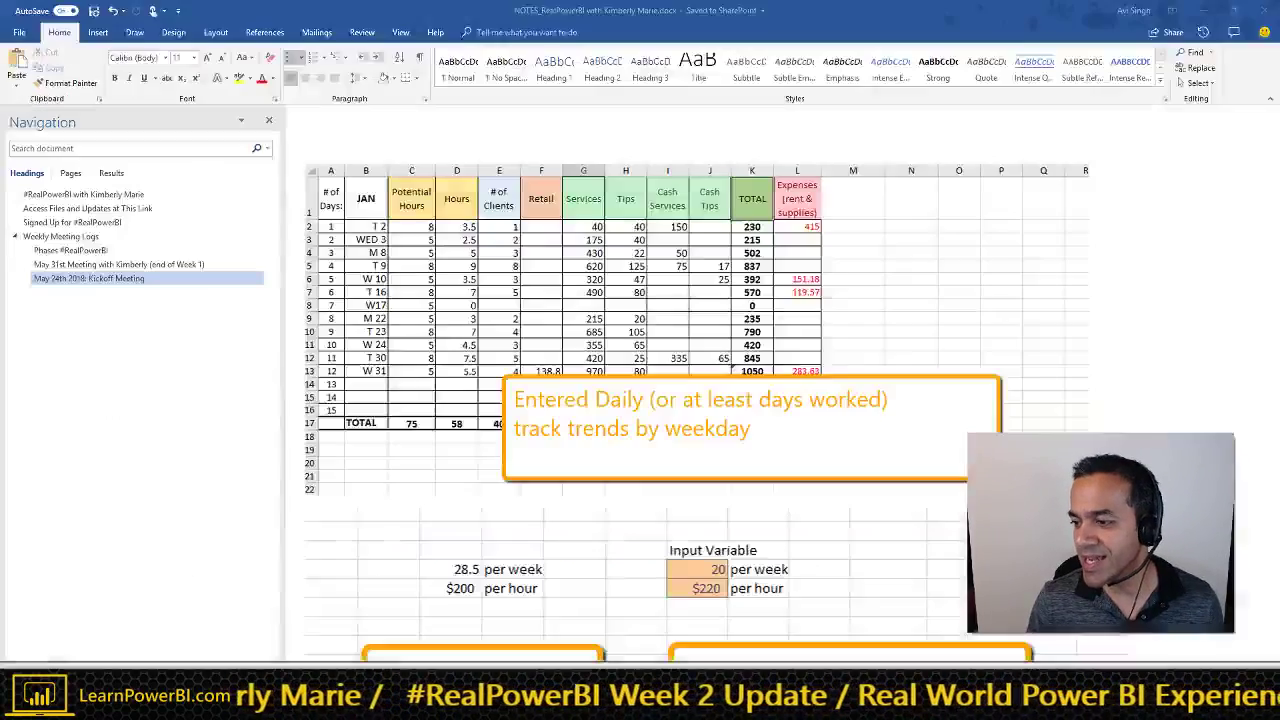
pyautogui.scroll(3, 539, 330)
pyautogui.scroll(-2, 539, 330)
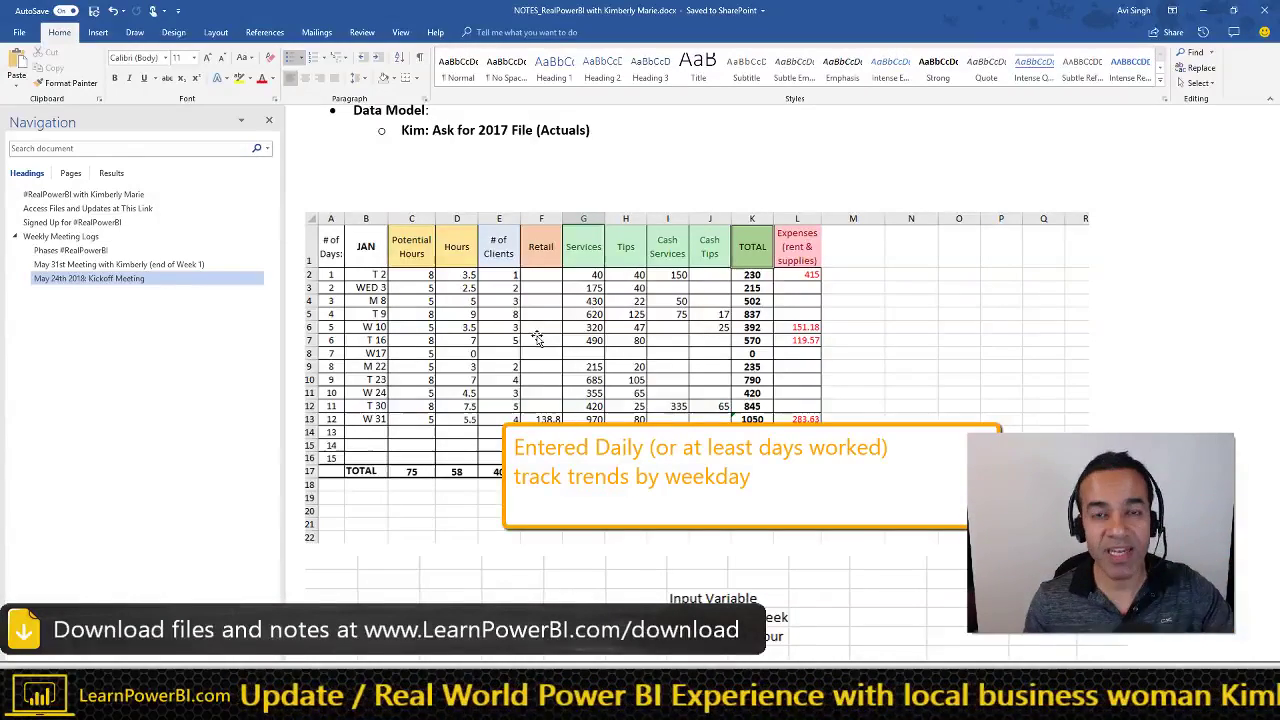
pyautogui.hotkey('alt', 'Tab')
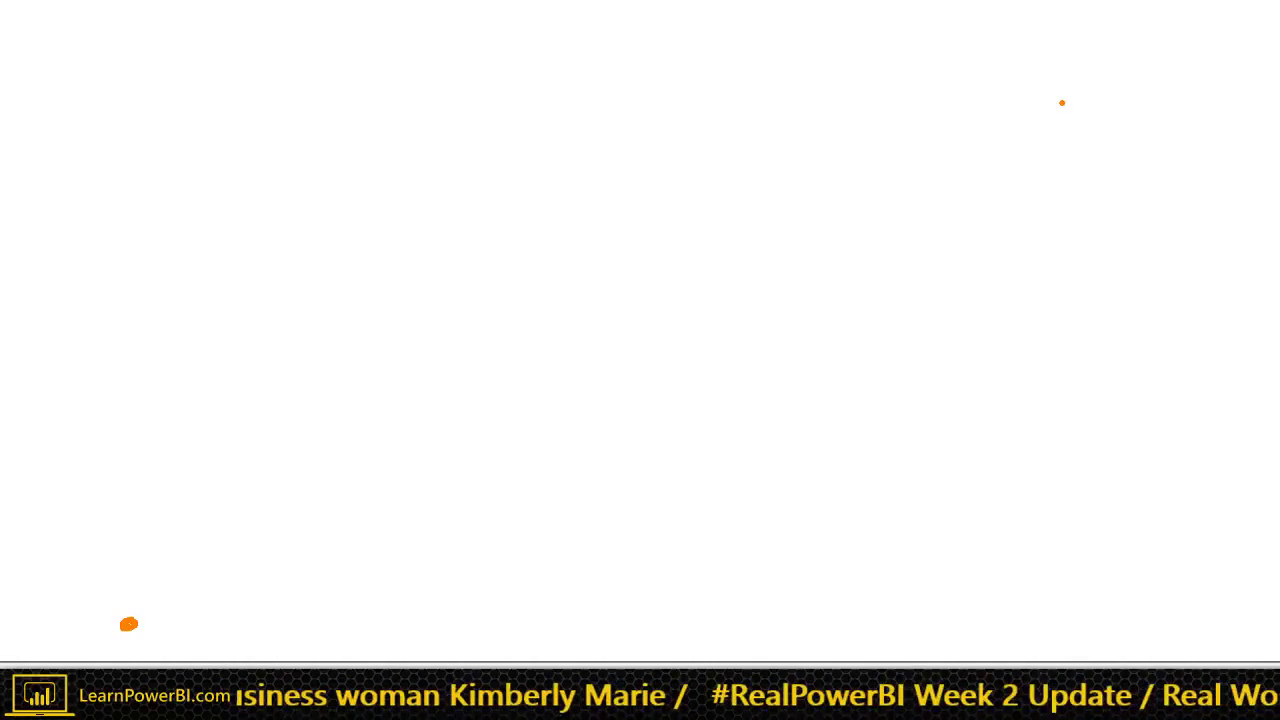
# - Sketch an orange cloud with a line rising into it from the lower-left dot, then close the whiteboard
pyautogui.moveTo(1060, 100); pyautogui.dragTo(1080, 110)
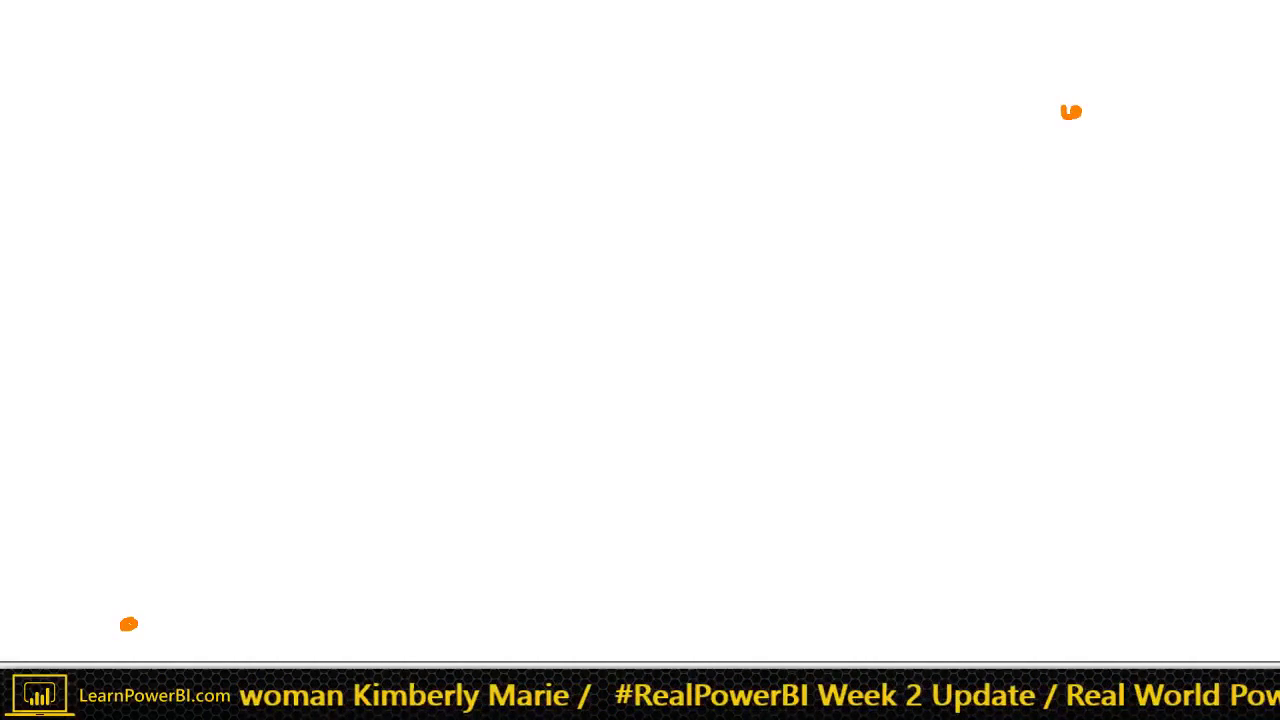
pyautogui.moveTo(129, 624)
pyautogui.mouseDown()
pyautogui.moveTo(627, 348)
pyautogui.moveTo(962, 205)
pyautogui.moveTo(1075, 125)
pyautogui.moveTo(1072, 111)
pyautogui.moveTo(1072, 145)
pyautogui.moveTo(1126, 140)
pyautogui.moveTo(1104, 194)
pyautogui.mouseUp()
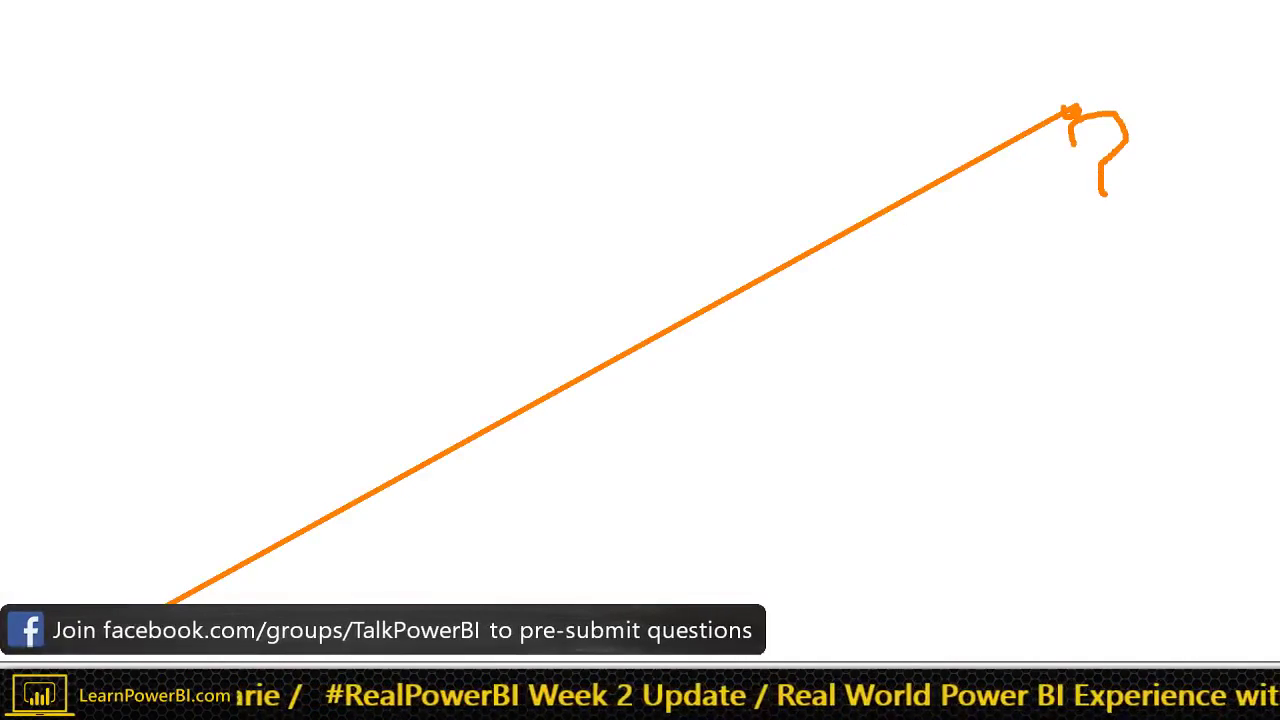
pyautogui.hotkey('ctrl', 'z')
pyautogui.hotkey('ctrl', 'z')
pyautogui.hotkey('ctrl', 'z')
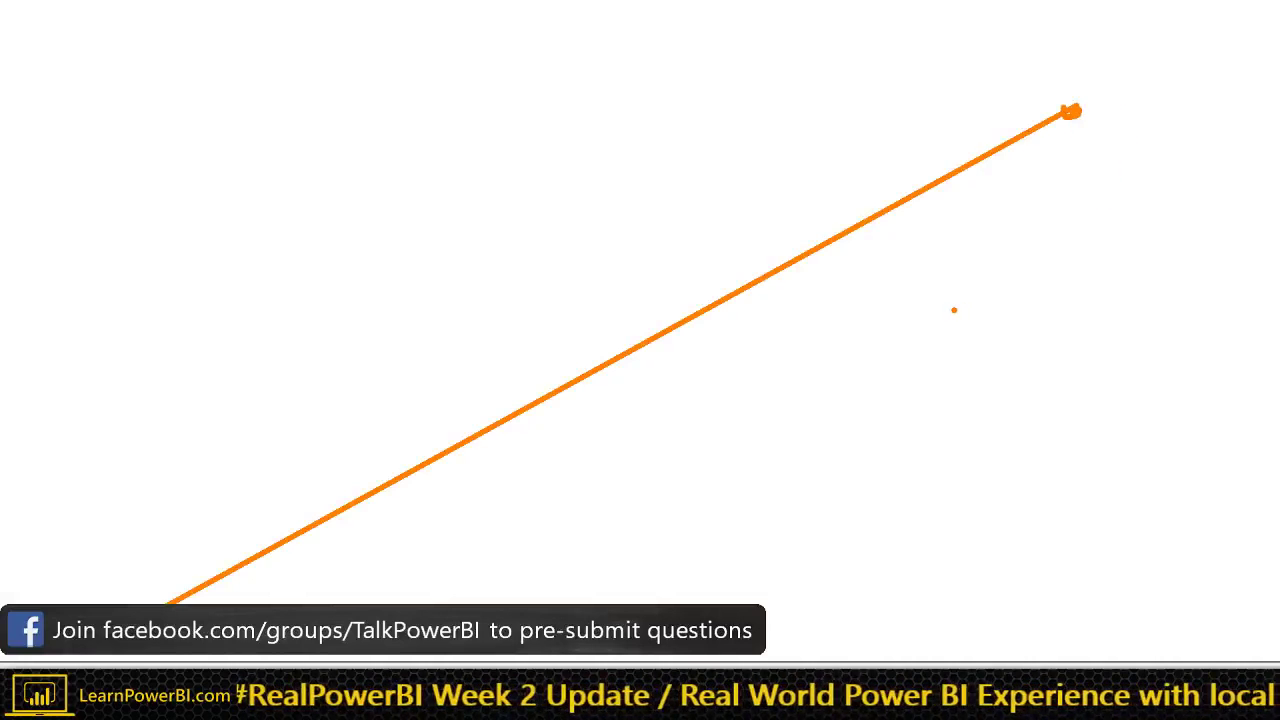
pyautogui.moveTo(632, 130)
pyautogui.mouseDown()
pyautogui.moveTo(698, 201)
pyautogui.moveTo(739, 307)
pyautogui.moveTo(1071, 232)
pyautogui.moveTo(1039, 71)
pyautogui.moveTo(770, 35)
pyautogui.moveTo(668, 78)
pyautogui.moveTo(630, 138)
pyautogui.mouseUp()
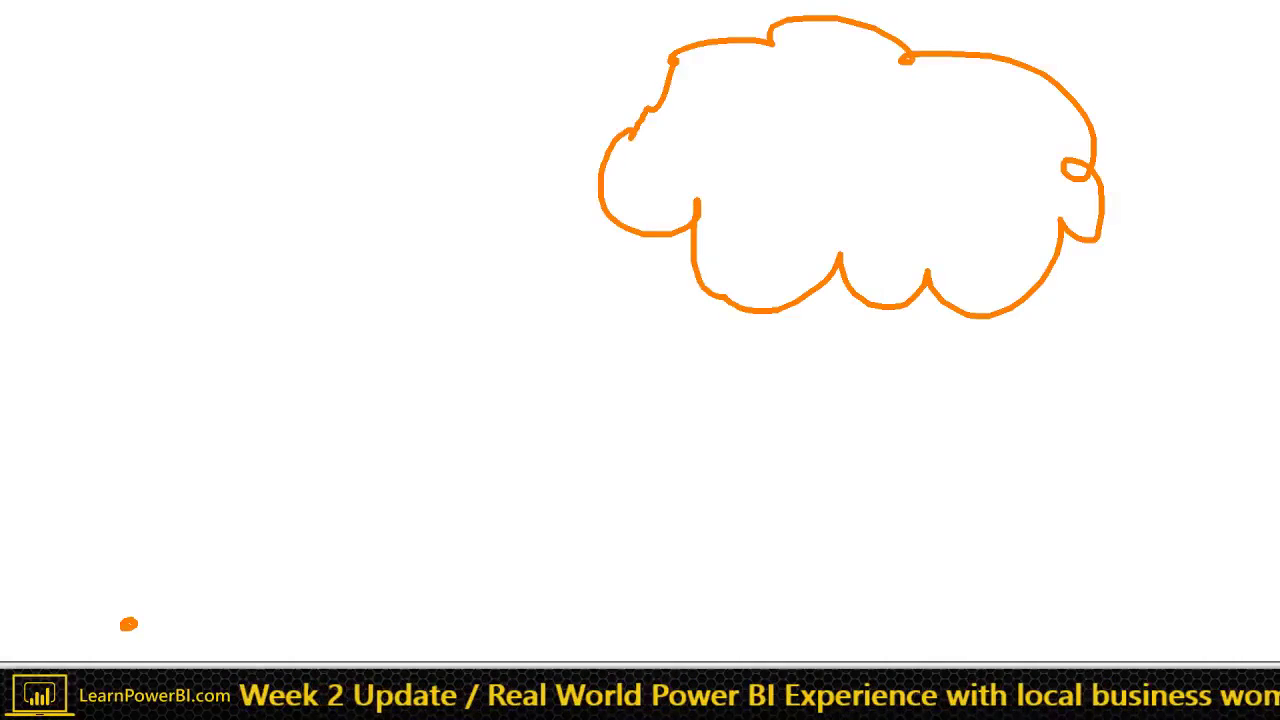
pyautogui.moveTo(128, 624)
pyautogui.mouseDown()
pyautogui.moveTo(986, 157)
pyautogui.moveTo(1035, 110)
pyautogui.moveTo(1032, 175)
pyautogui.mouseUp()
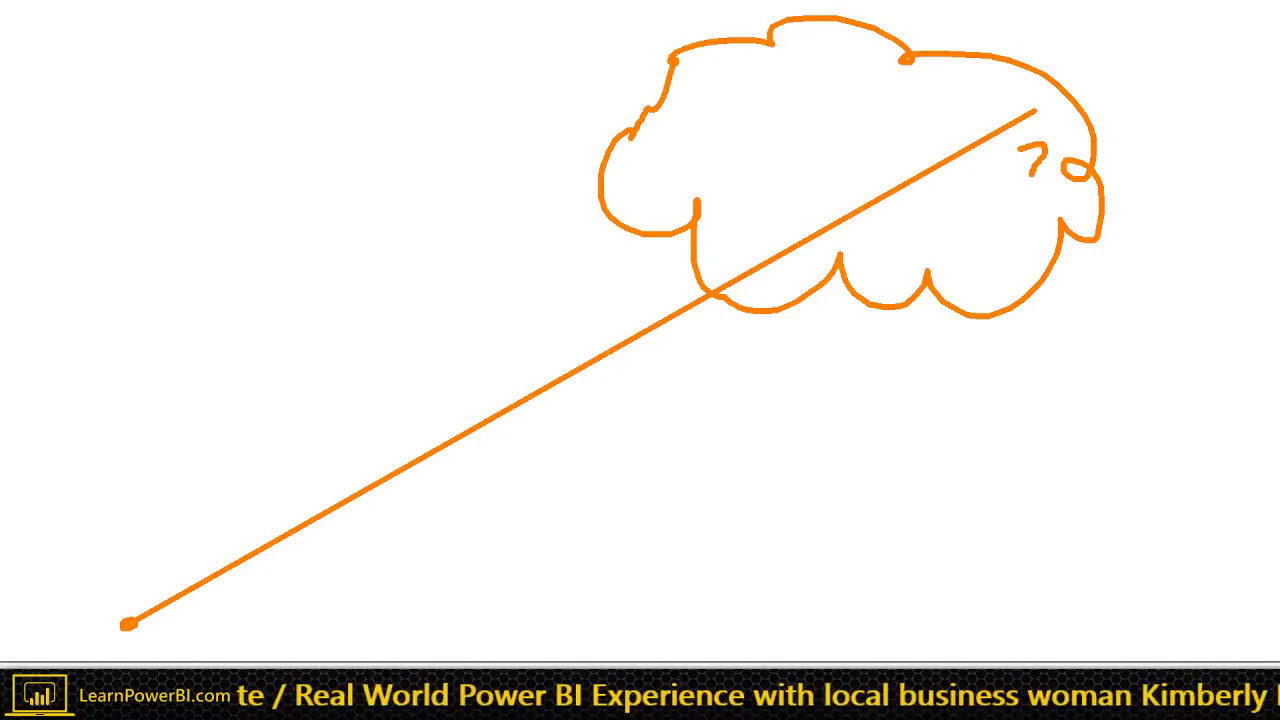
pyautogui.press('t')
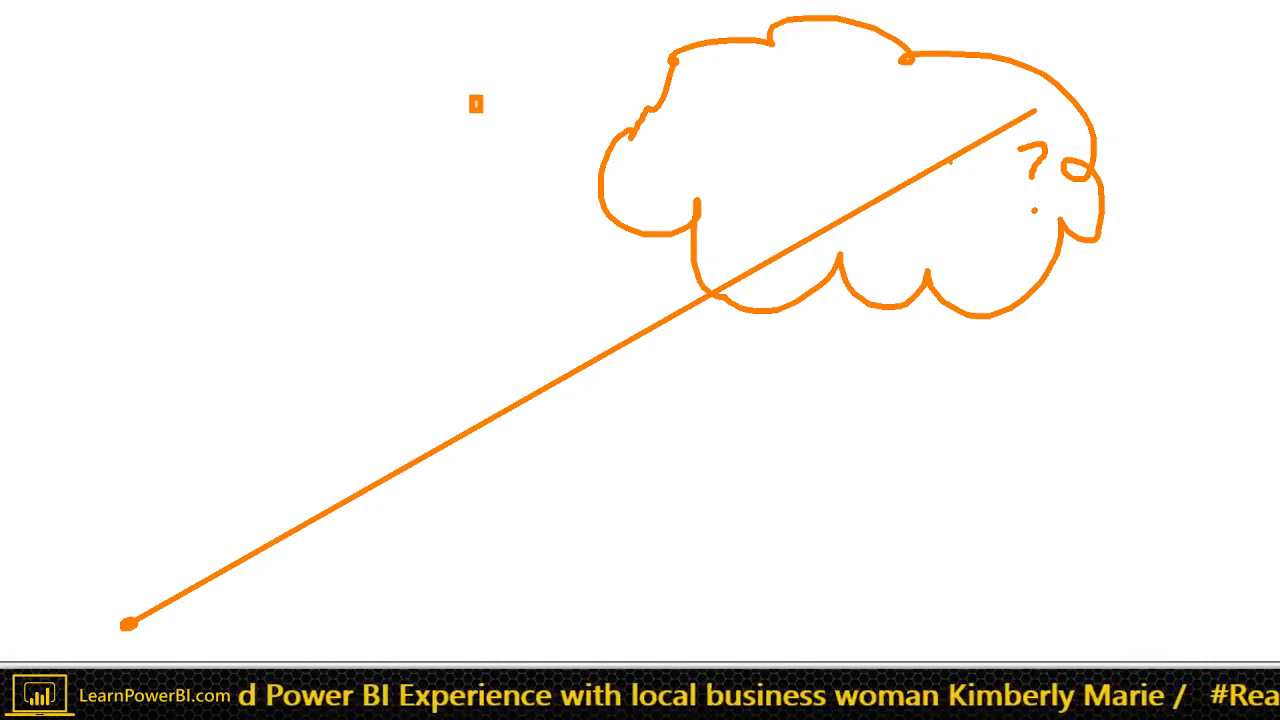
pyautogui.press('Escape')
pyautogui.press('Escape')
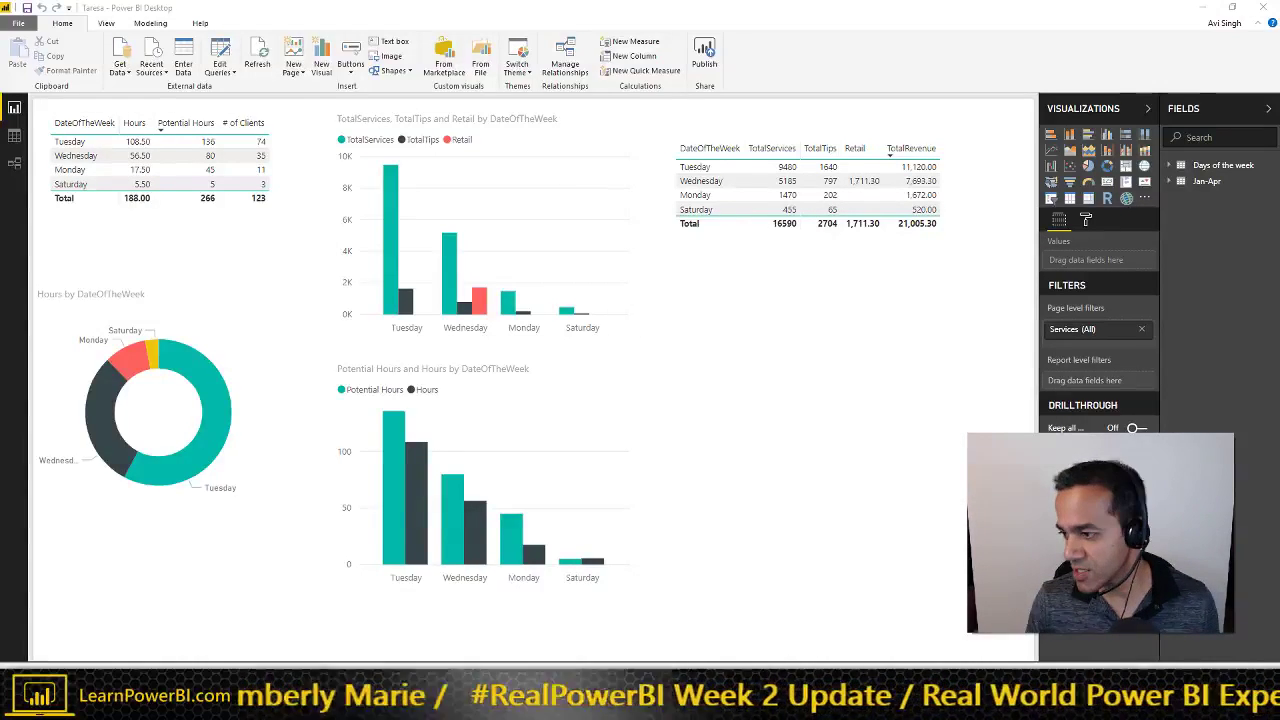
# - Switch to the other client's Power BI Annual Income report window
pyautogui.hotkey('alt', 'Tab')
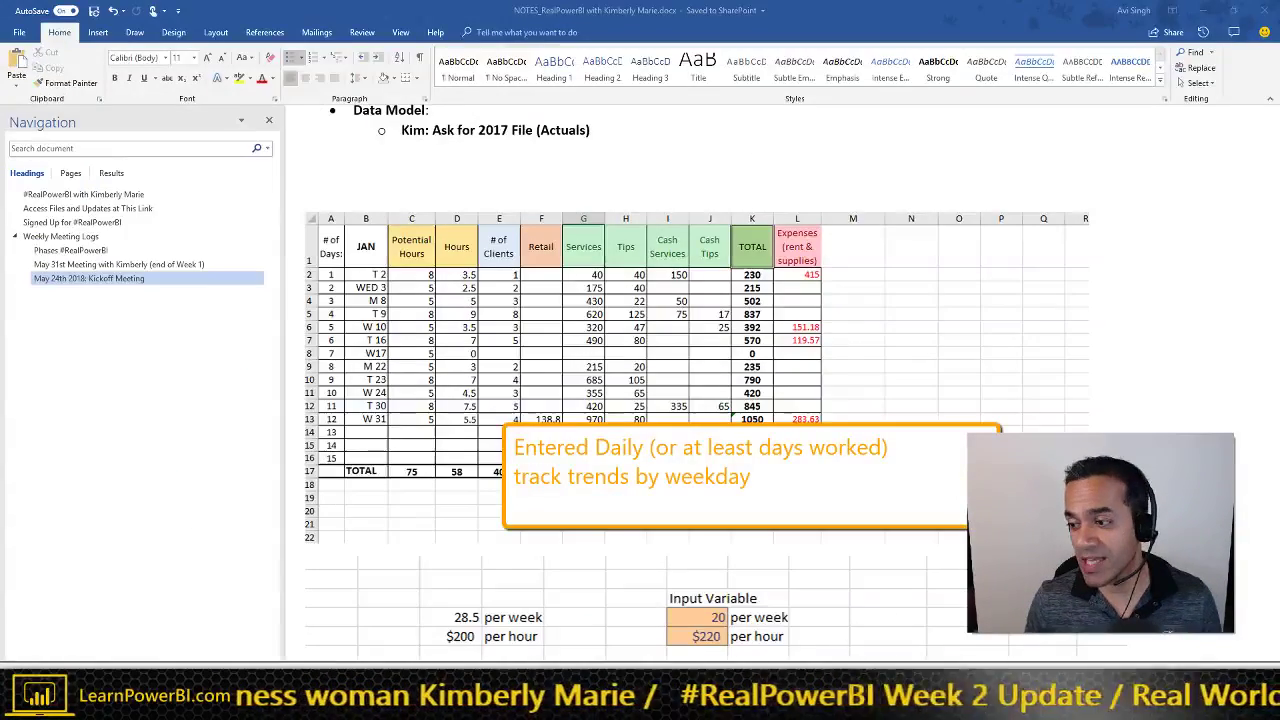
# - Jump to the May 31st end-of-Week-1 meeting notes via the Navigation pane
pyautogui.scroll(3, 475, 229)
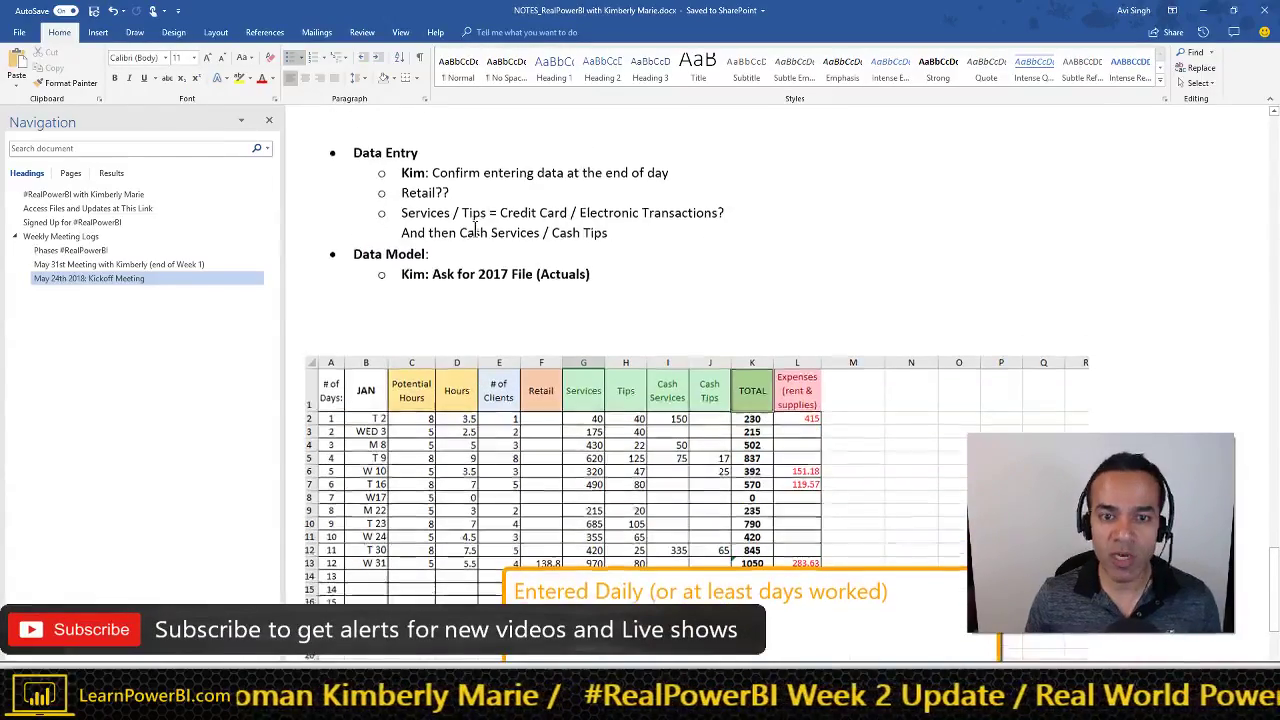
pyautogui.scroll(3, 468, 229)
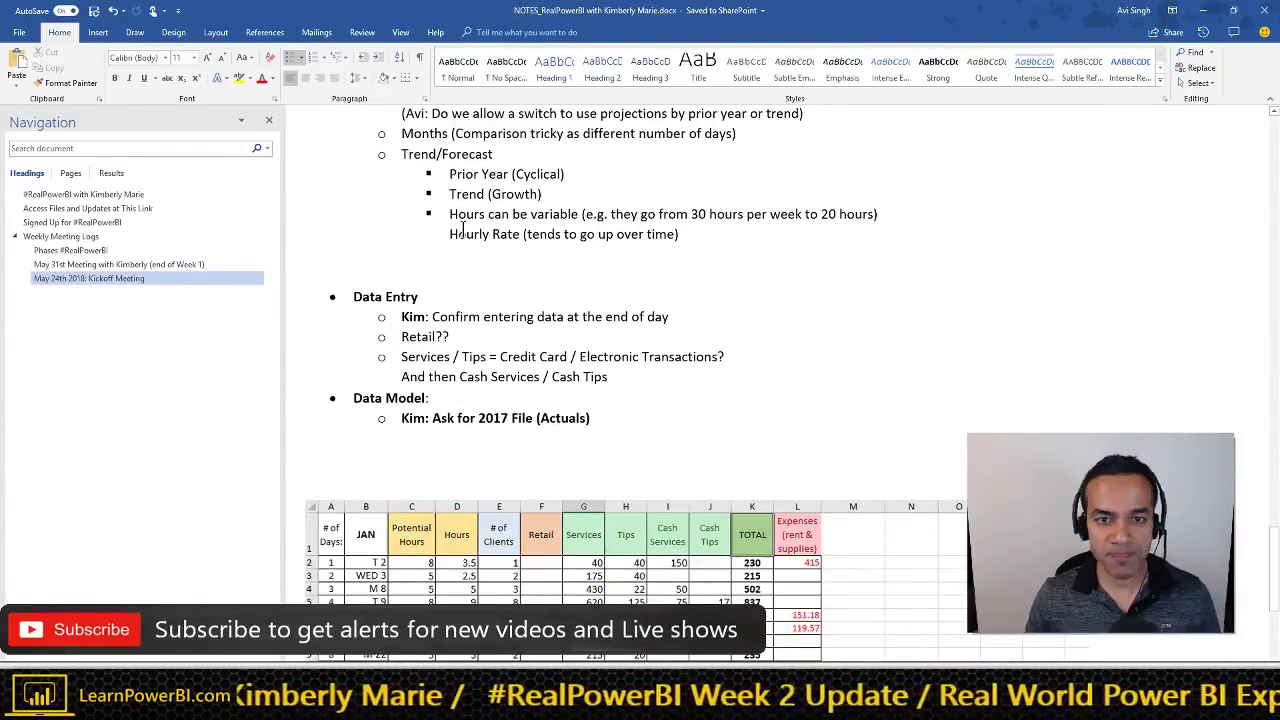
pyautogui.scroll(3, 468, 229)
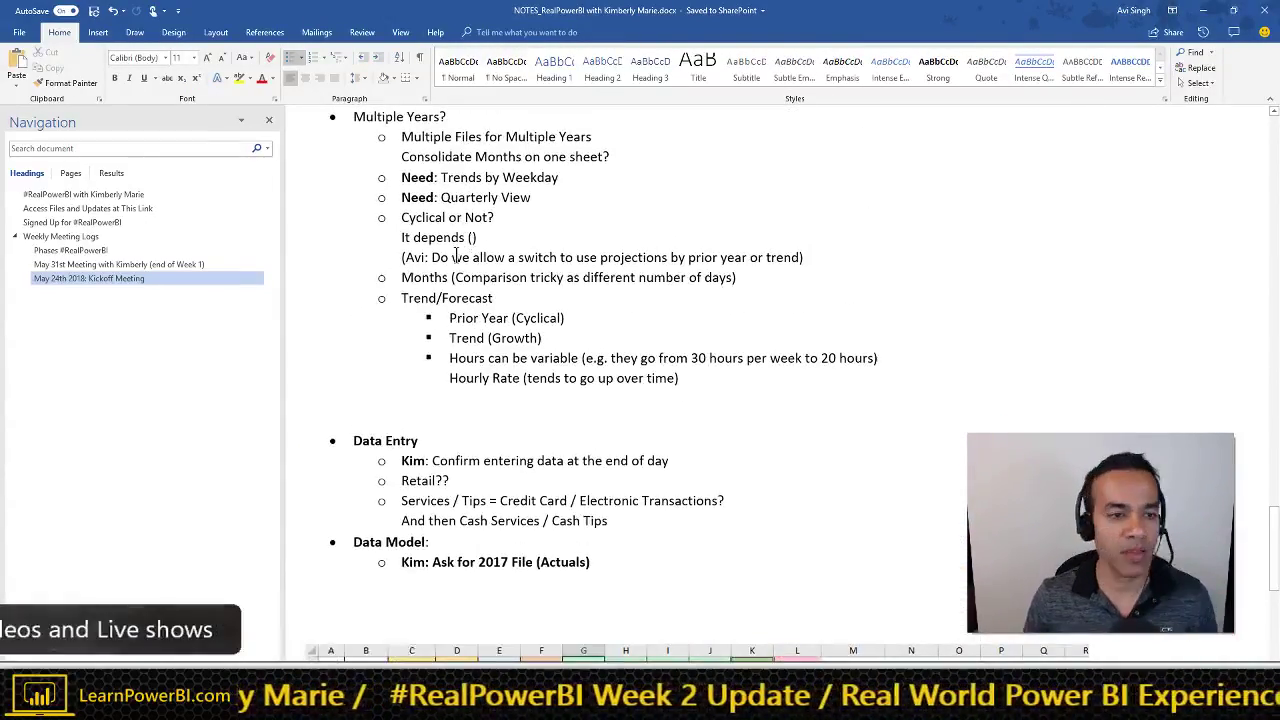
pyautogui.click(188, 265)
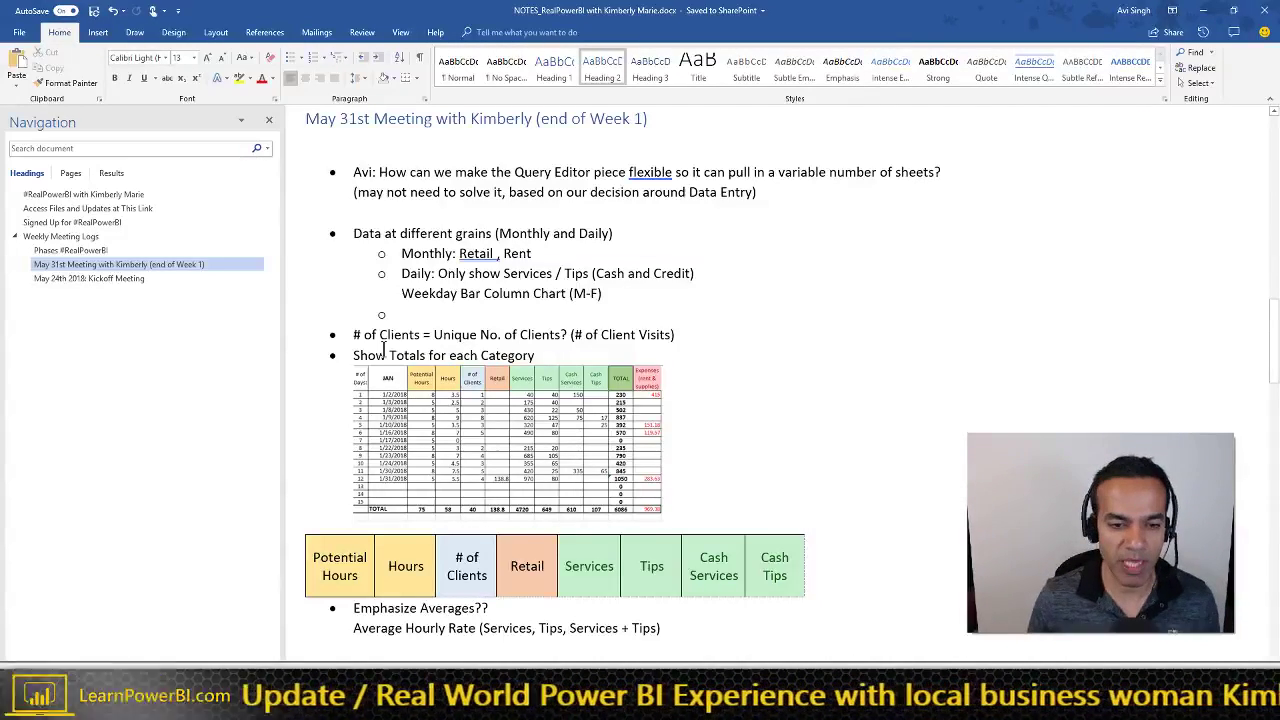
# - Outline the AVERAGE TICKET header and Per Client cell in the metrics table, then clear the outlines
pyautogui.scroll(-5, 325, 395)
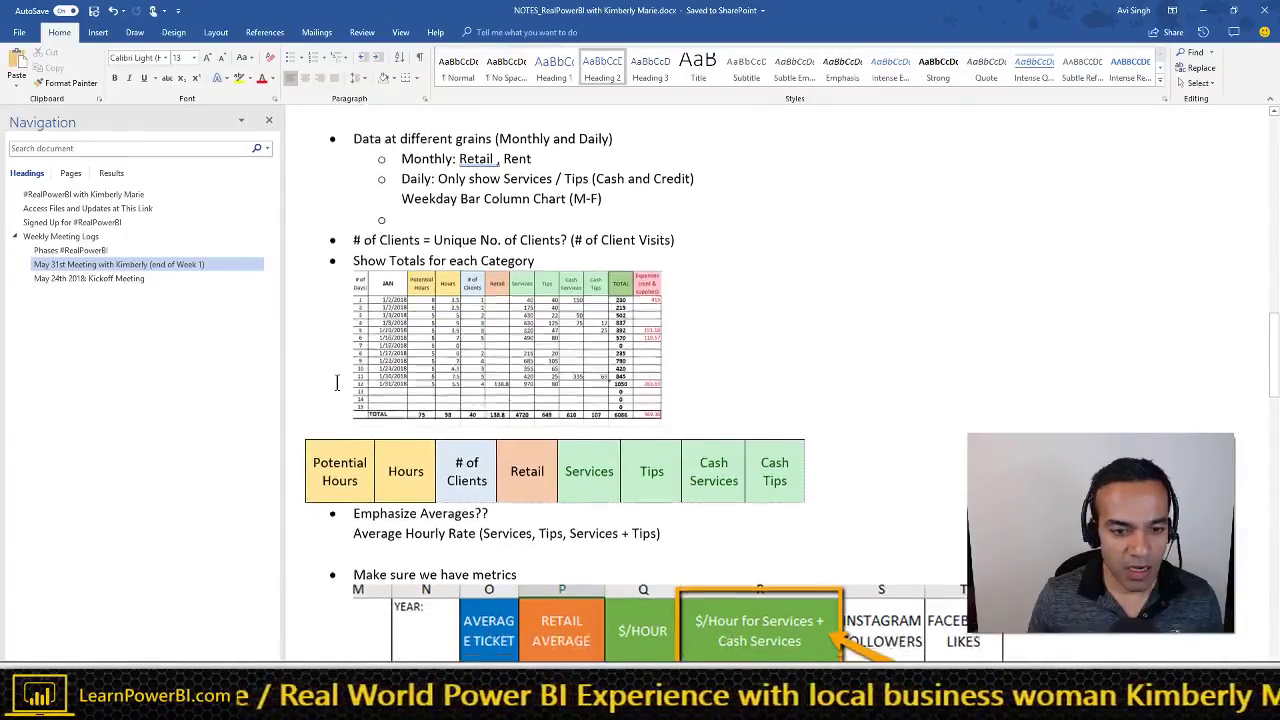
pyautogui.scroll(-3, 400, 386)
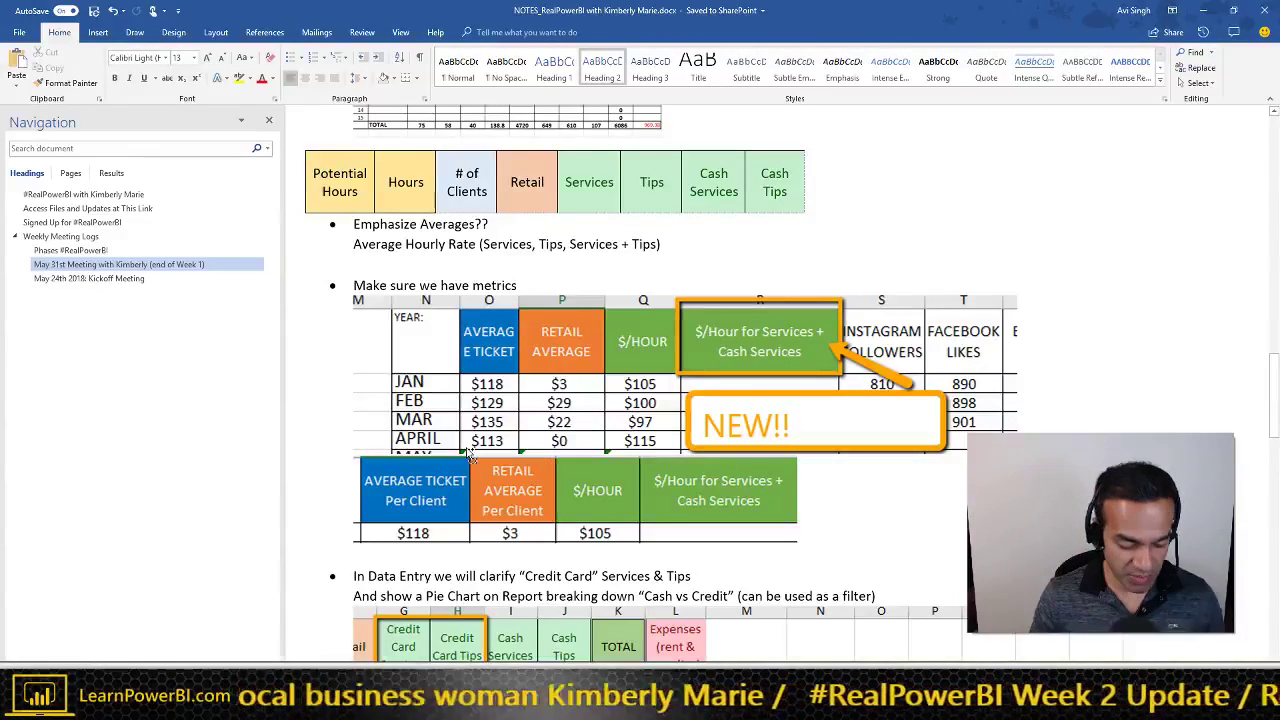
pyautogui.moveTo(456, 309); pyautogui.dragTo(516, 374)
pyautogui.moveTo(358, 454); pyautogui.dragTo(468, 528)
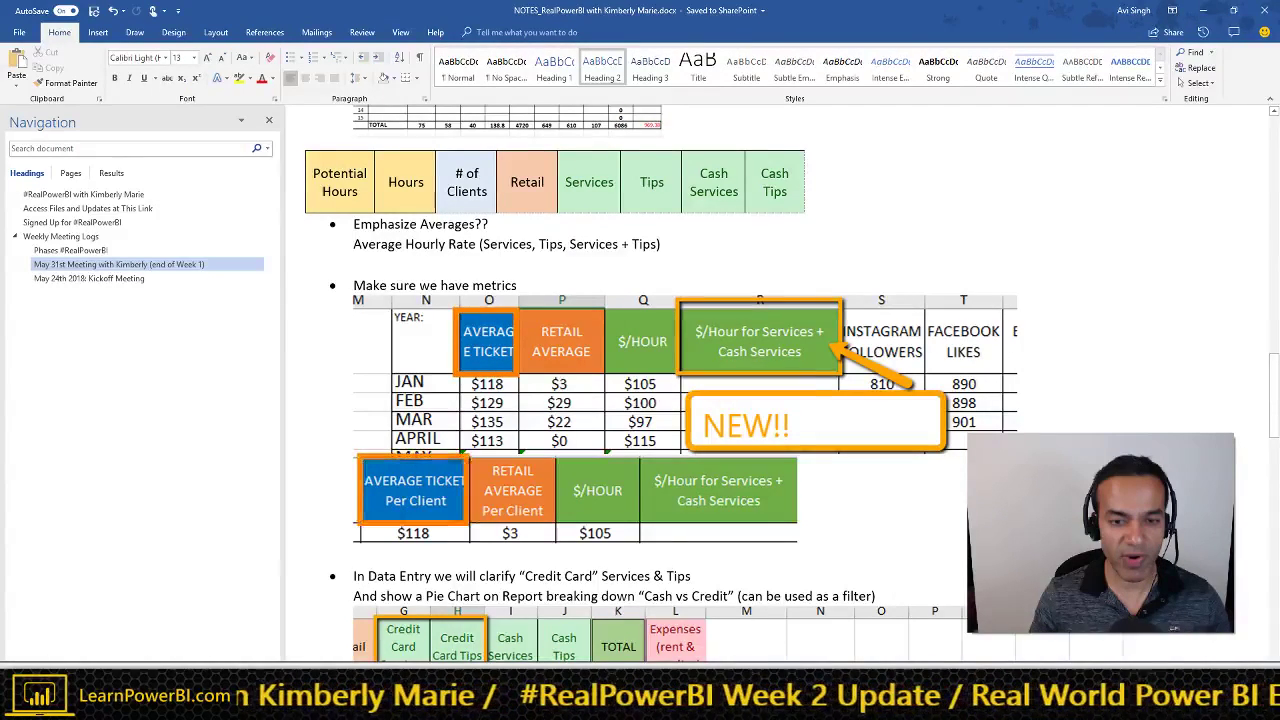
pyautogui.press('Escape')
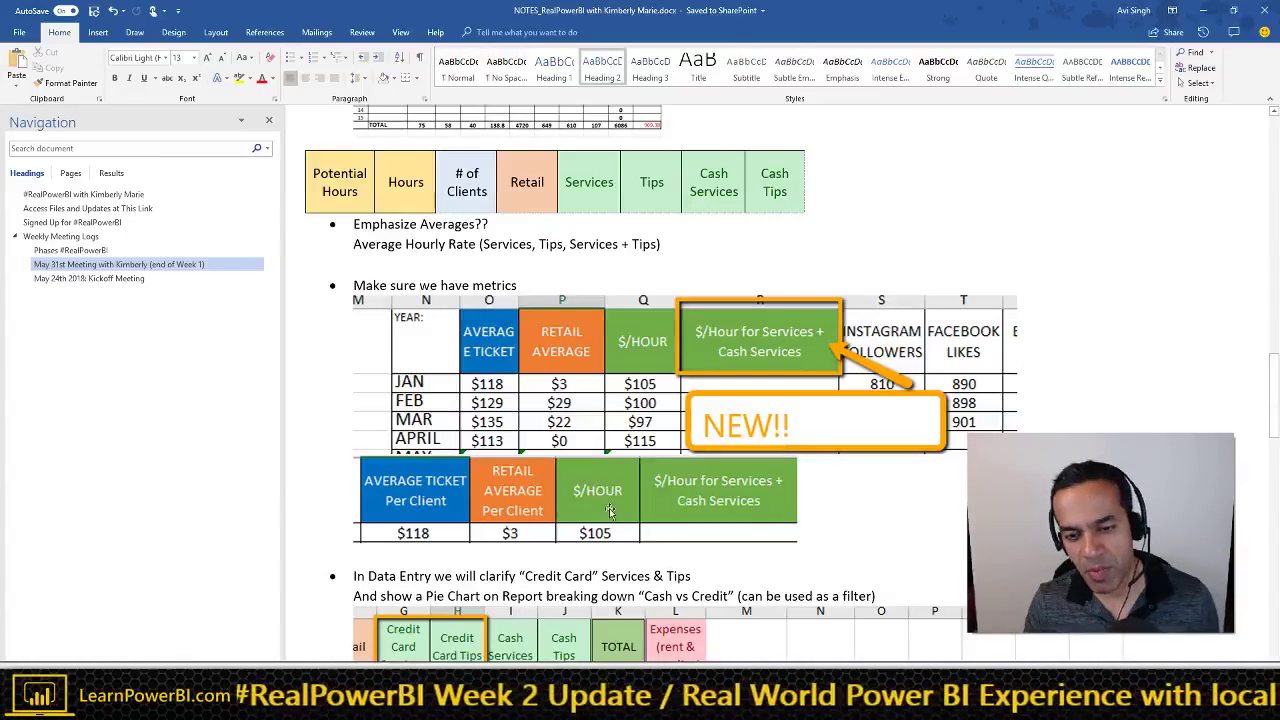
# - Scroll down to the Credit Card Services and Tips columns
pyautogui.scroll(-1, 510, 511)
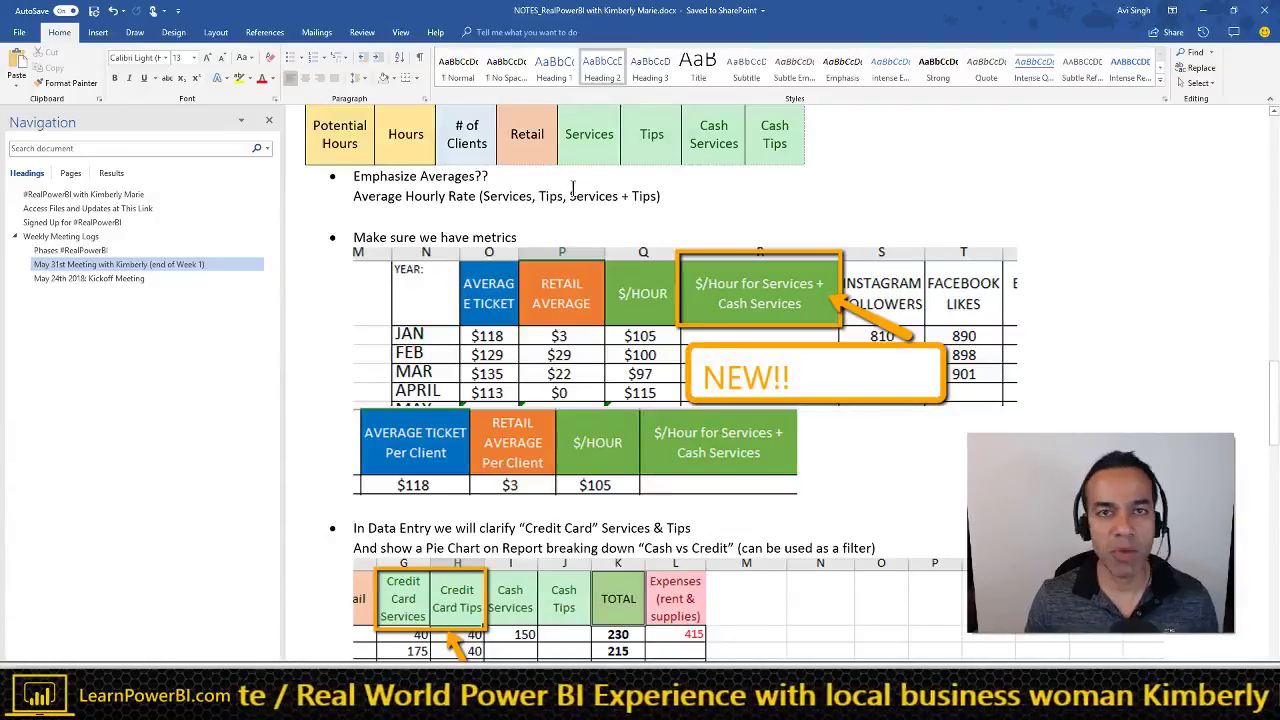
pyautogui.scroll(-5, 601, 412)
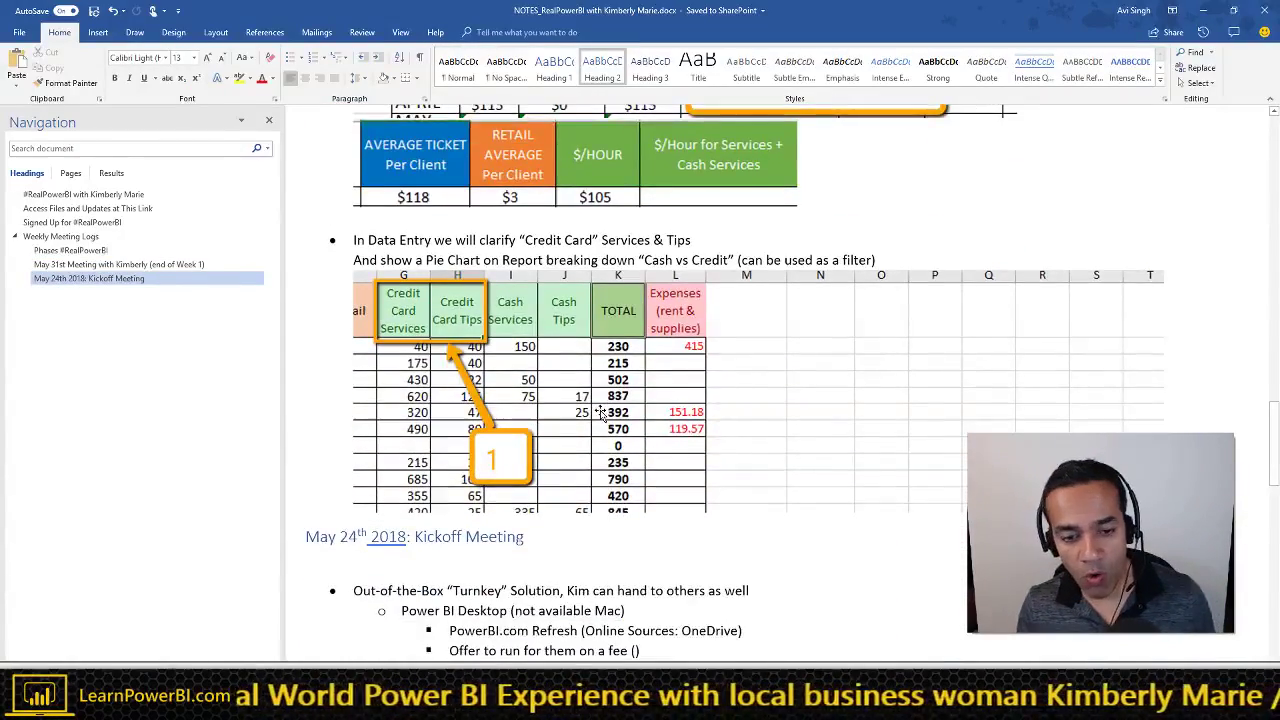
pyautogui.scroll(-1, 601, 412)
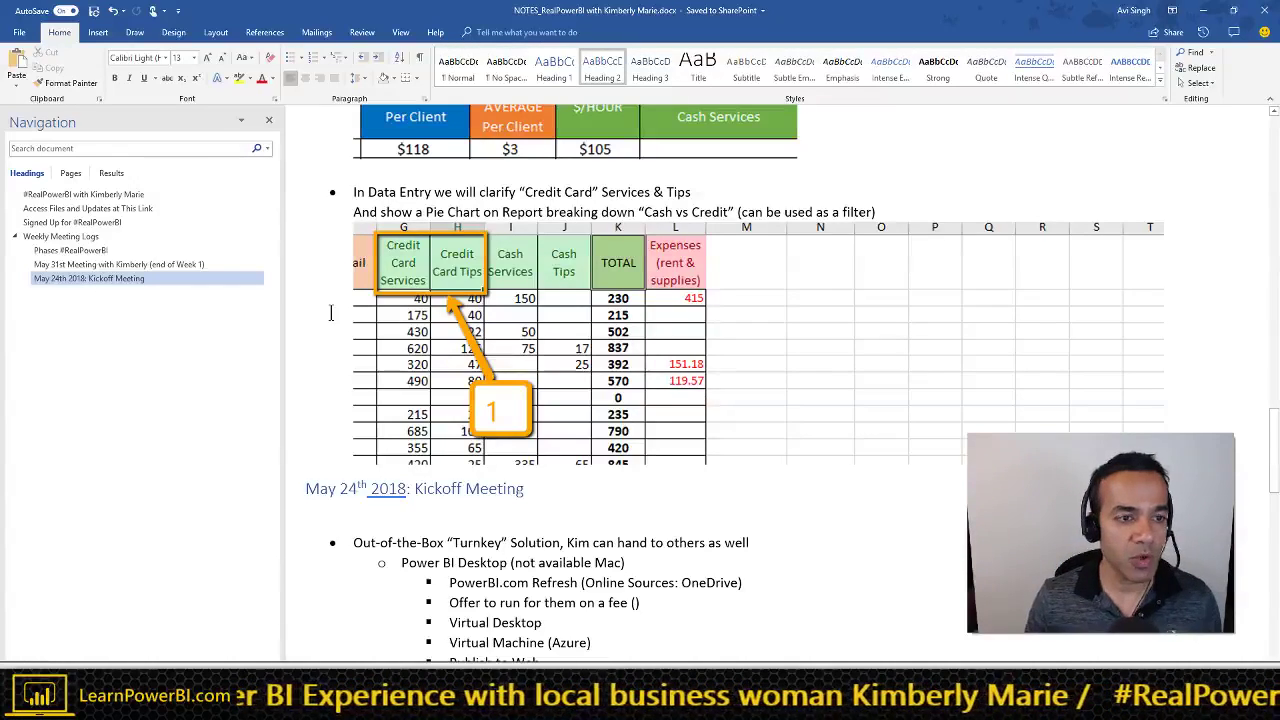
# - Go to the Phases #RealPowerBI table and briefly outline Week 4's Data Entry phase
pyautogui.click(90, 223)
pyautogui.click(86, 250)
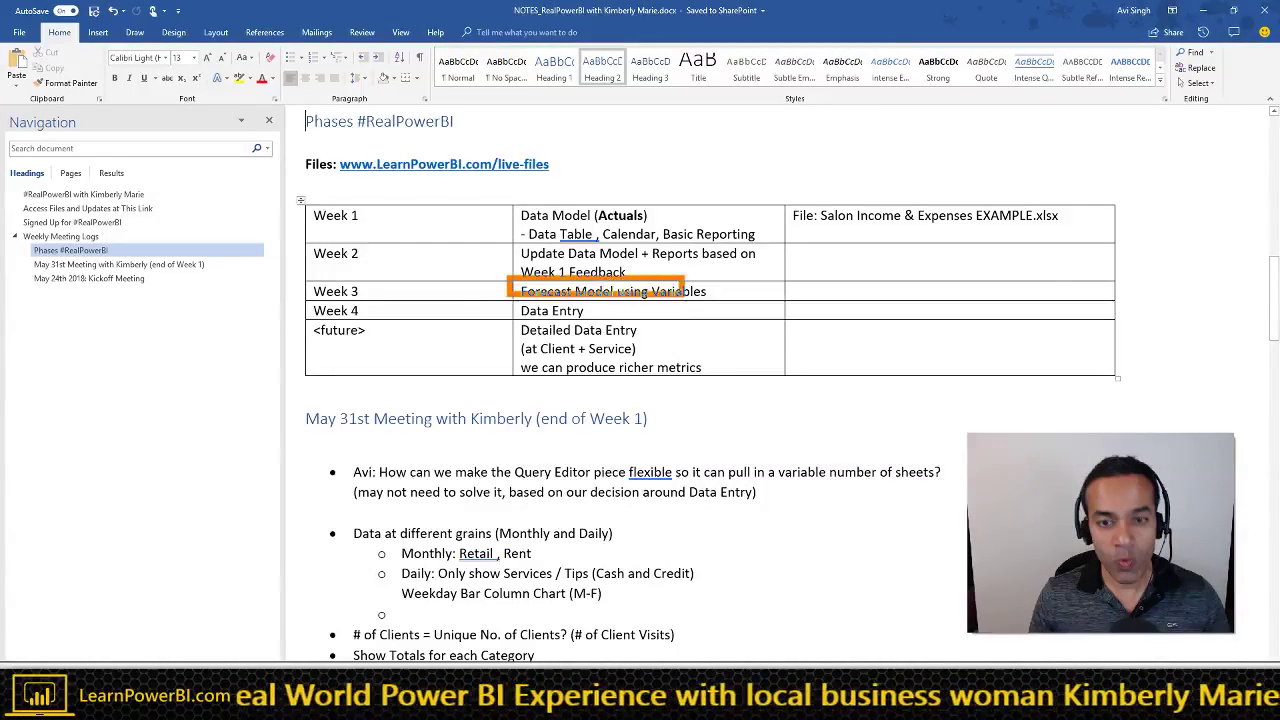
pyautogui.click(488, 294)
pyautogui.moveTo(509, 298); pyautogui.dragTo(607, 327)
pyautogui.press('Escape')
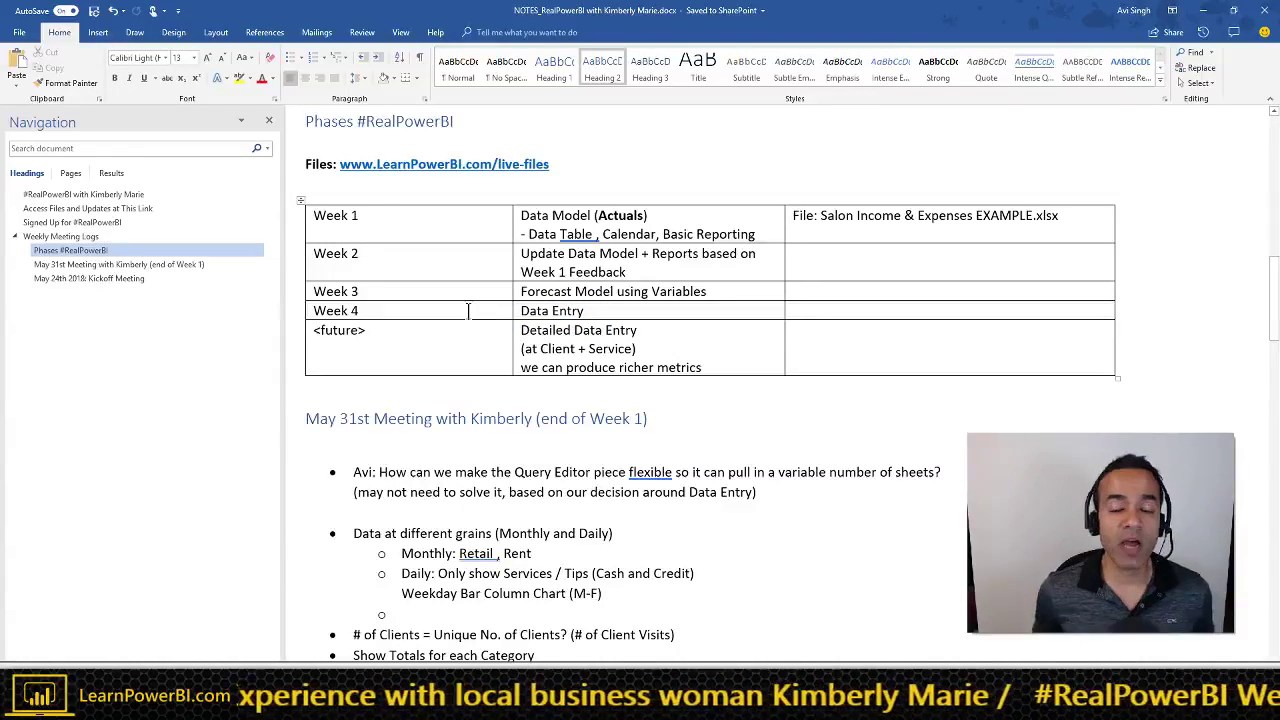